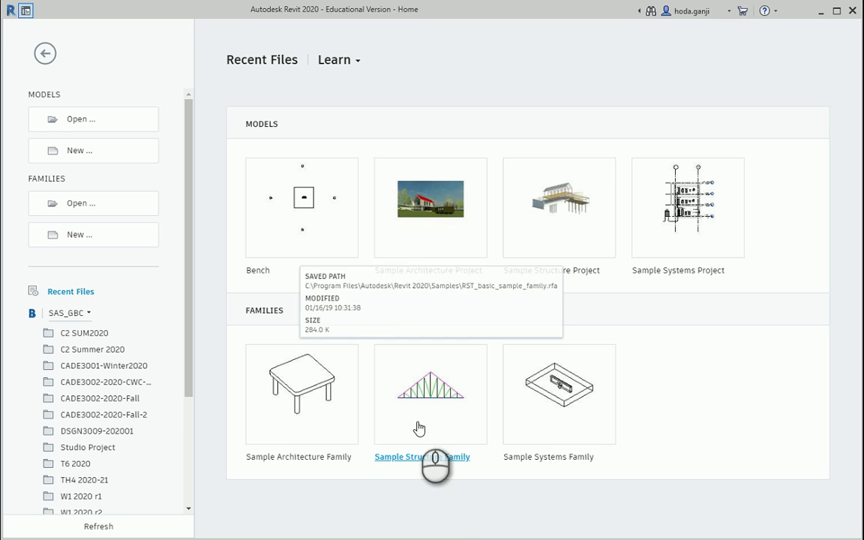
Create a new project from the DefaultMetric.rte template, opening its Level 1 floor plan
click(100, 152)
click(505, 249)
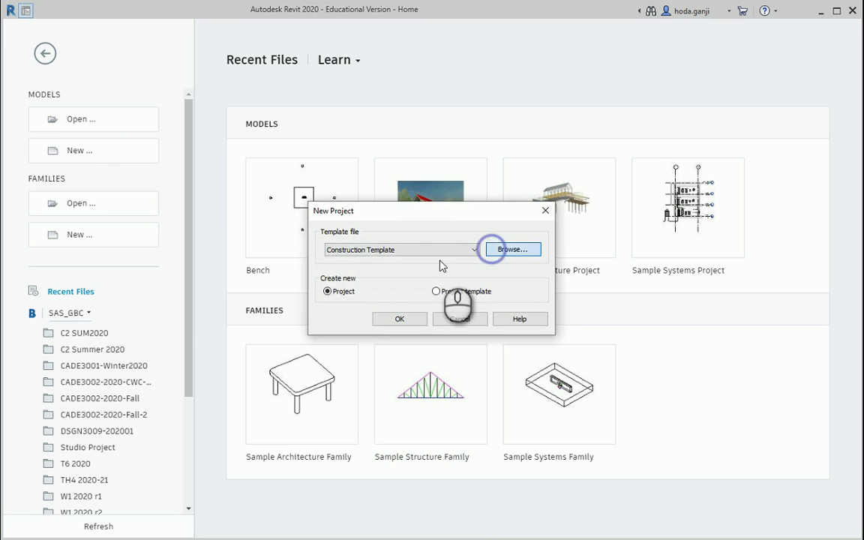
click(378, 202)
click(612, 403)
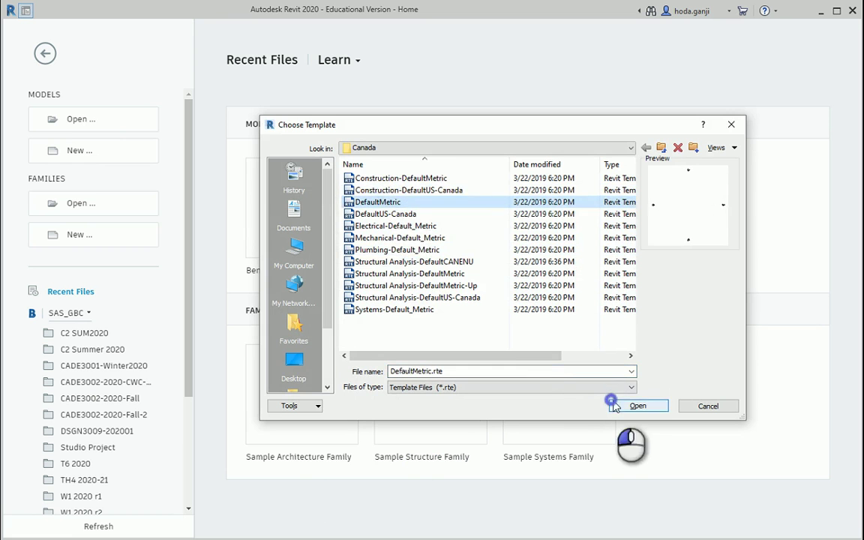
click(402, 320)
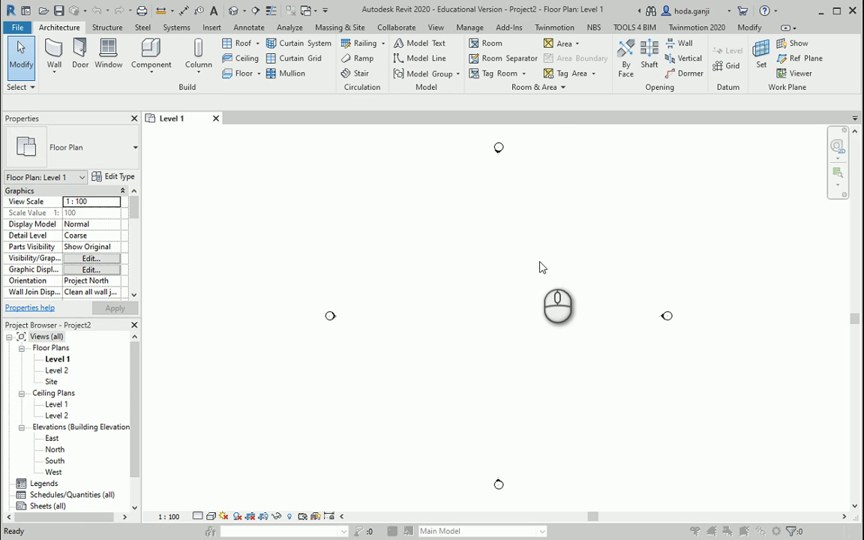
Use UN to set project length units to Meters rounded to 3 decimal places
key(u)
key(n)
click(484, 183)
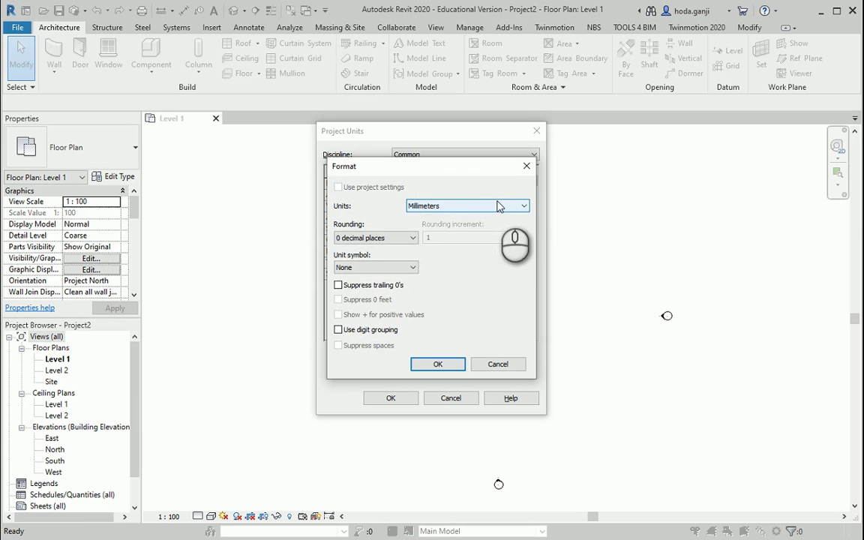
click(499, 206)
click(484, 250)
click(363, 238)
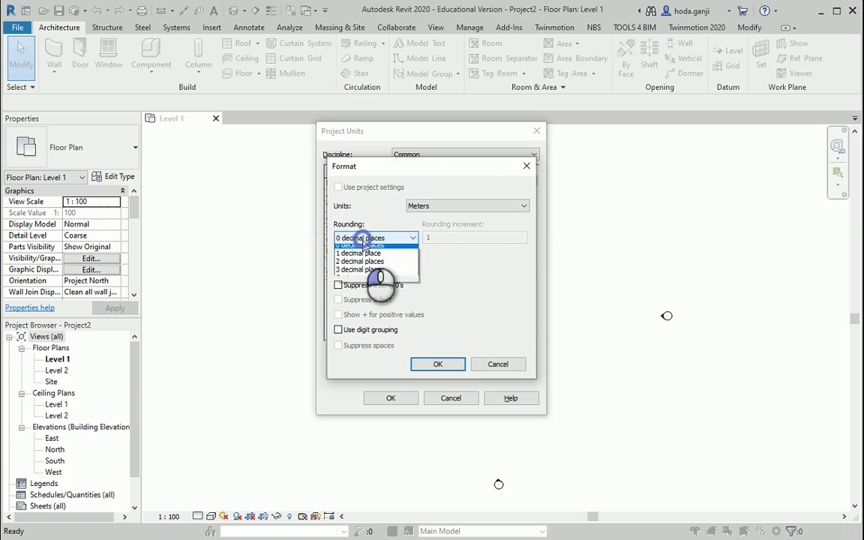
click(363, 299)
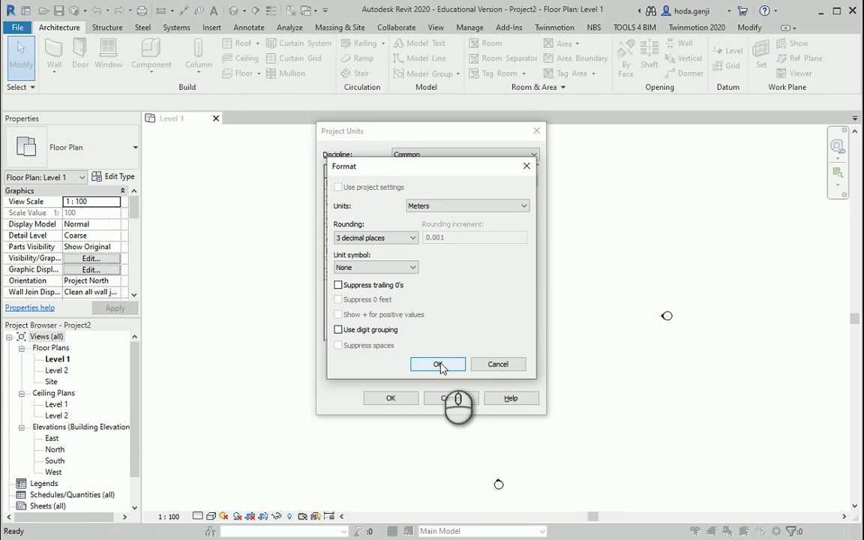
click(439, 366)
Apply the units, then launch Dynamo from Manage and start a new blank graph in a widened window
click(401, 398)
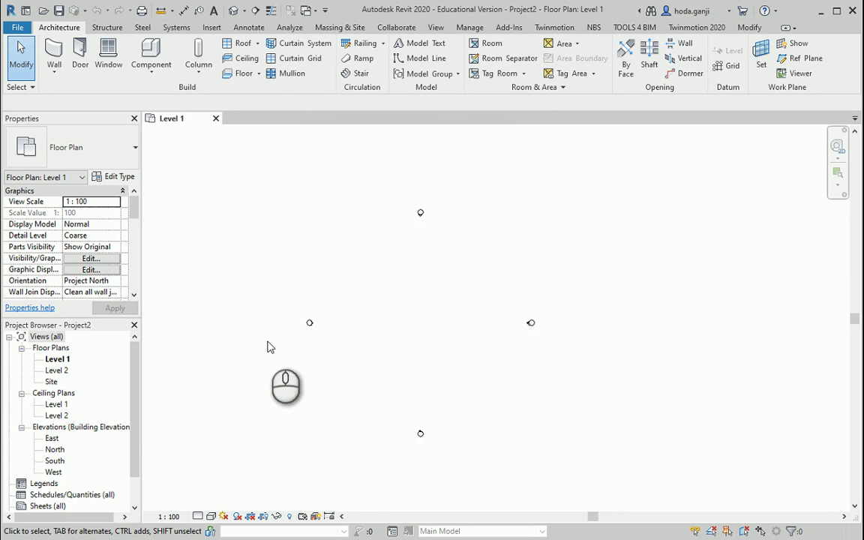
scroll(620, 363, up, 1)
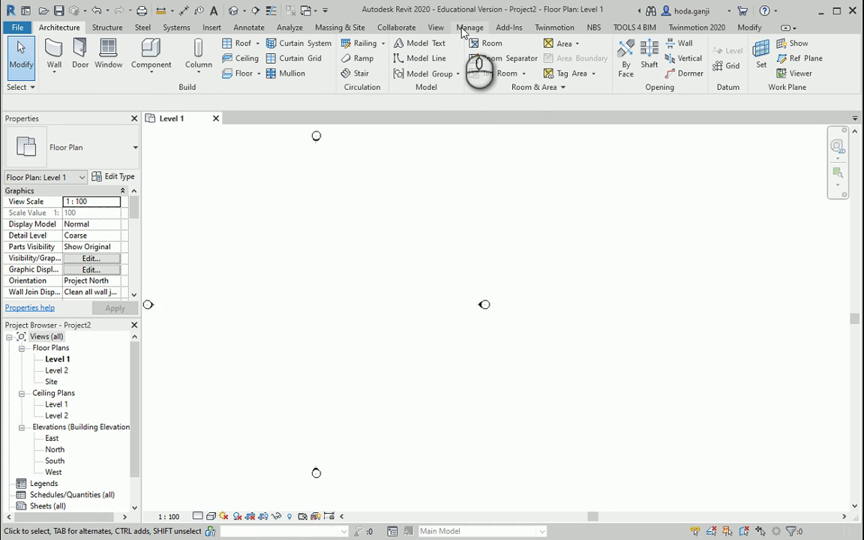
click(470, 27)
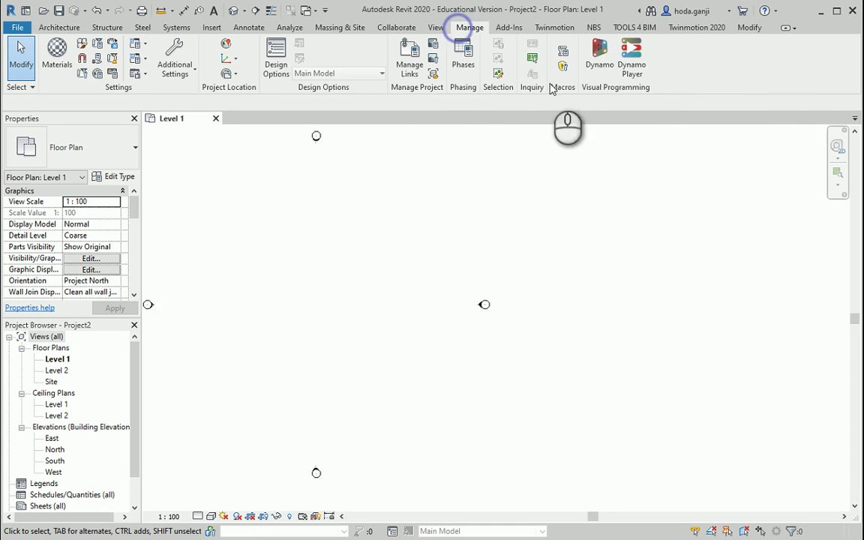
click(598, 56)
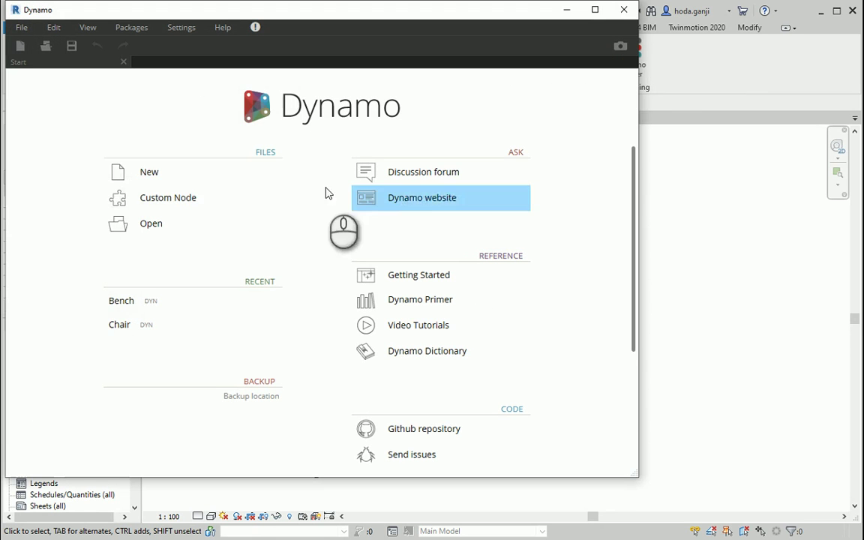
click(179, 174)
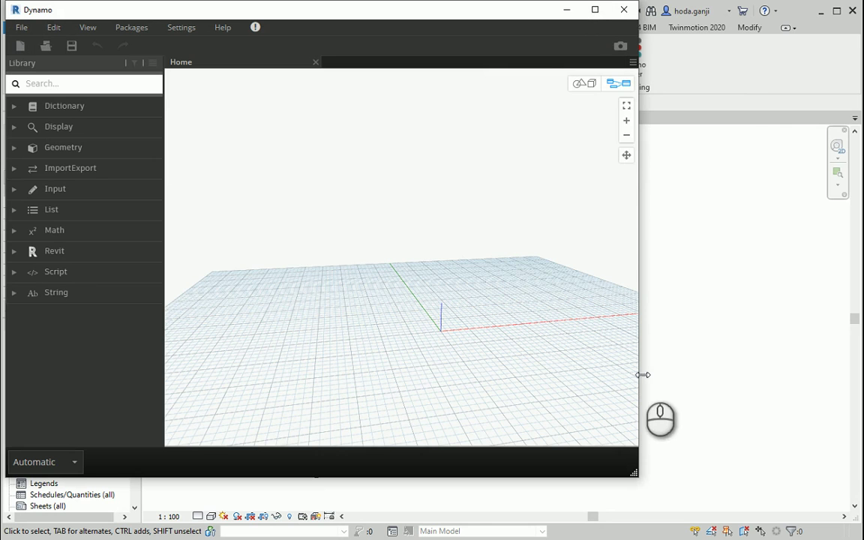
drag(642, 374, 861, 373)
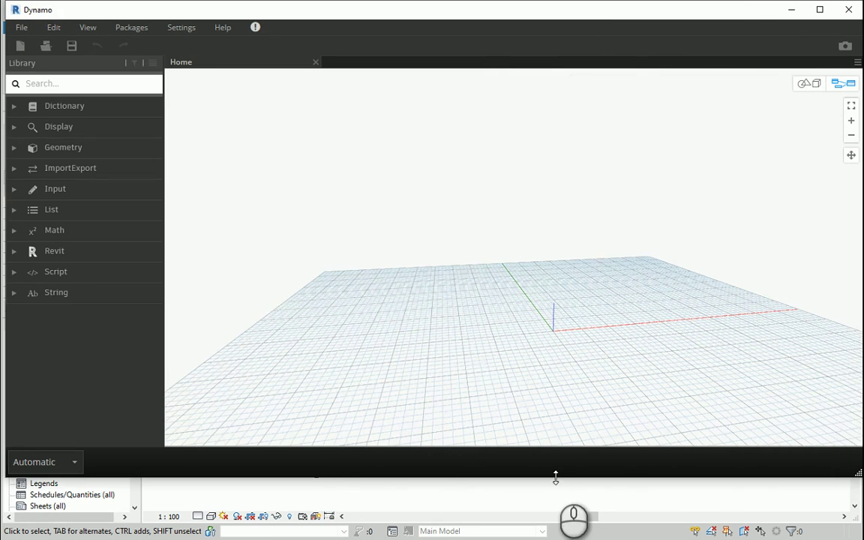
Stretch the Dynamo window's bottom edge down to make it taller
drag(556, 478, 546, 534)
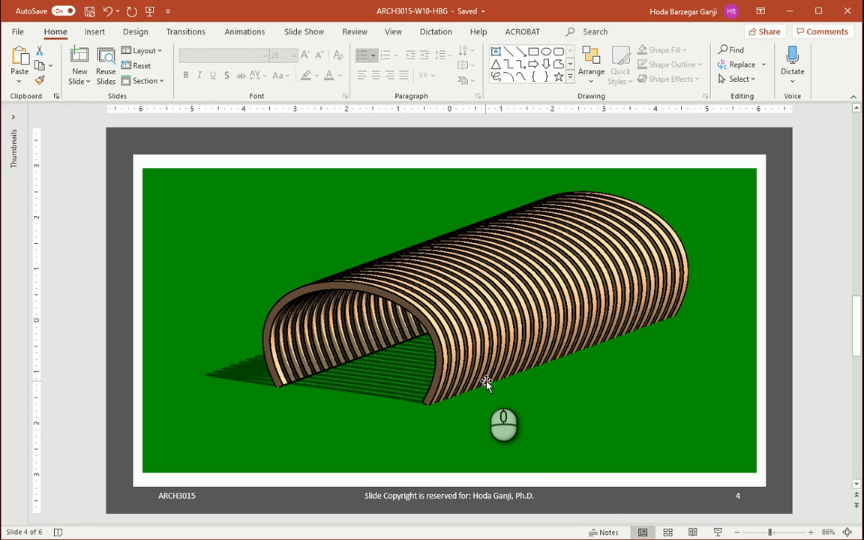
Add a Point.ByCoordinates node at the upper left and locate the origin in the 3D preview
click(788, 12)
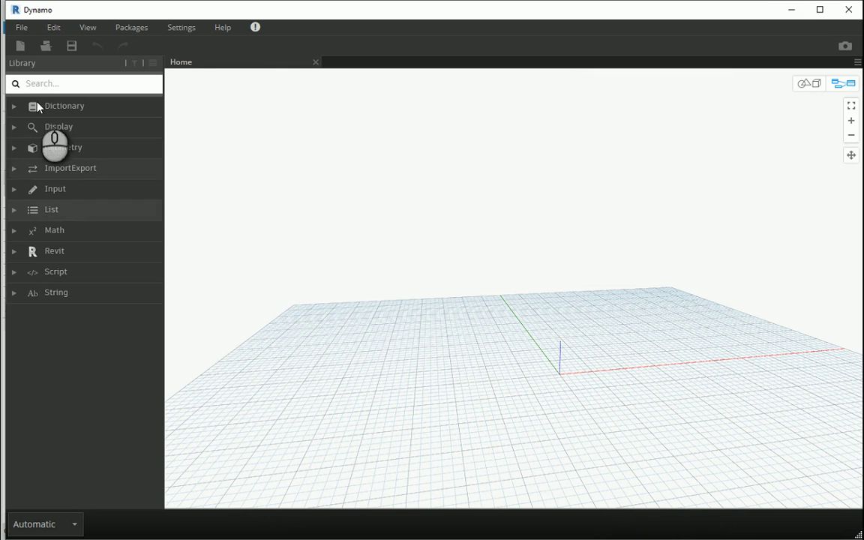
click(46, 83)
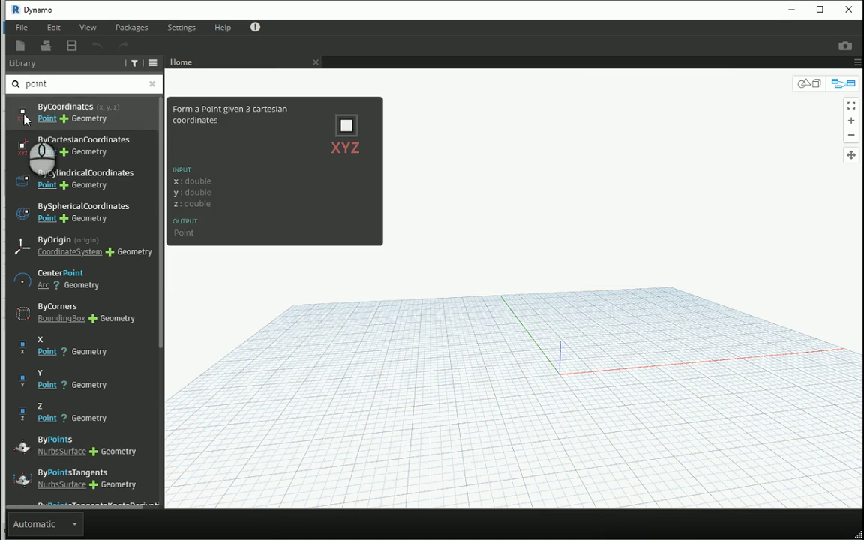
click(34, 112)
drag(494, 270, 297, 129)
click(800, 83)
right_drag(588, 357, 574, 373)
scroll(574, 373, up, 3)
right_drag(633, 428, 665, 454)
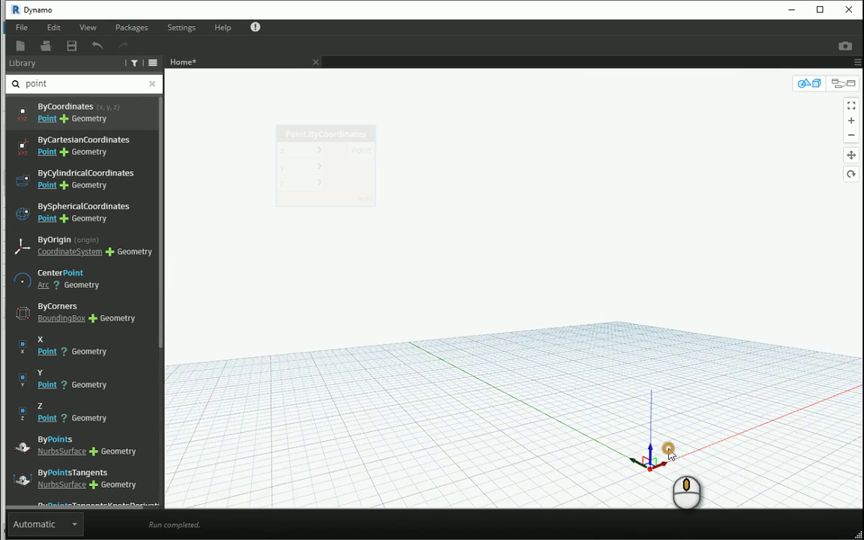
mouse_move(665, 454)
middle_down()
mouse_move(653, 404)
mouse_move(648, 429)
mouse_move(668, 450)
middle_up()
Nudge the Point.ByCoordinates node slightly up and to the right
click(844, 83)
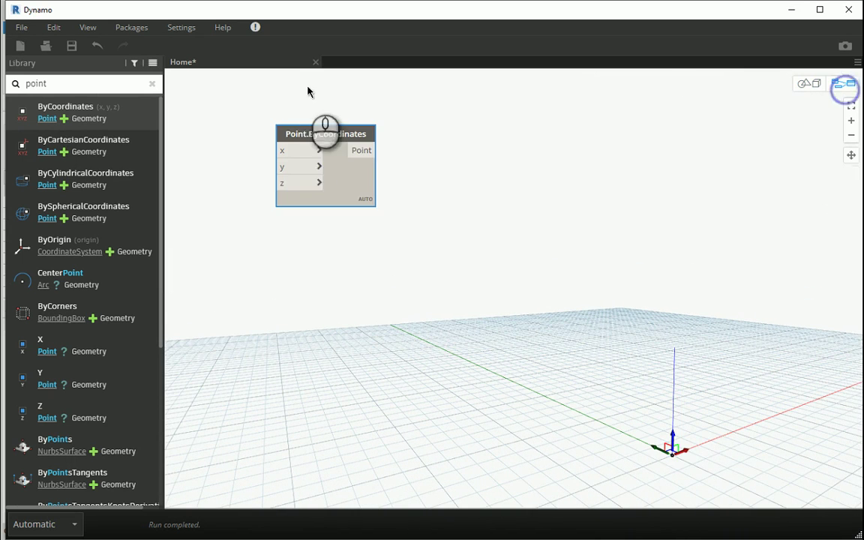
click(302, 137)
drag(302, 136, 300, 117)
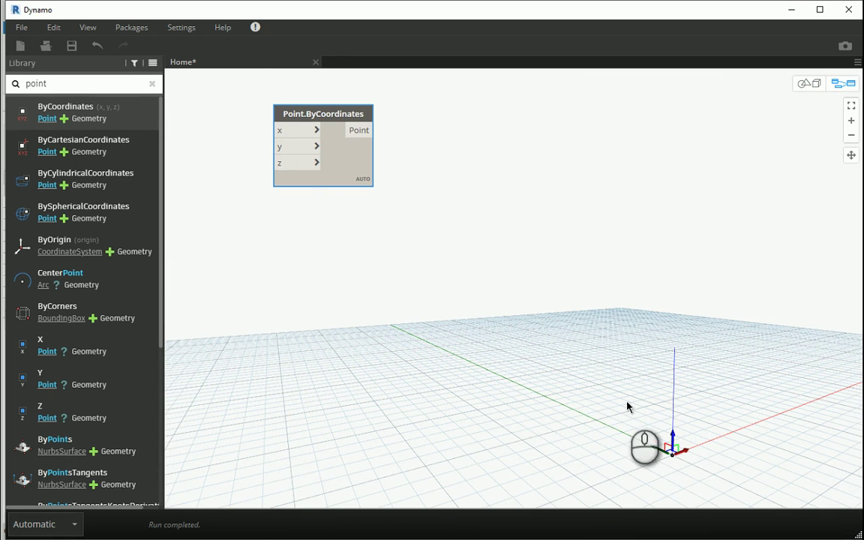
click(309, 118)
drag(310, 118, 314, 109)
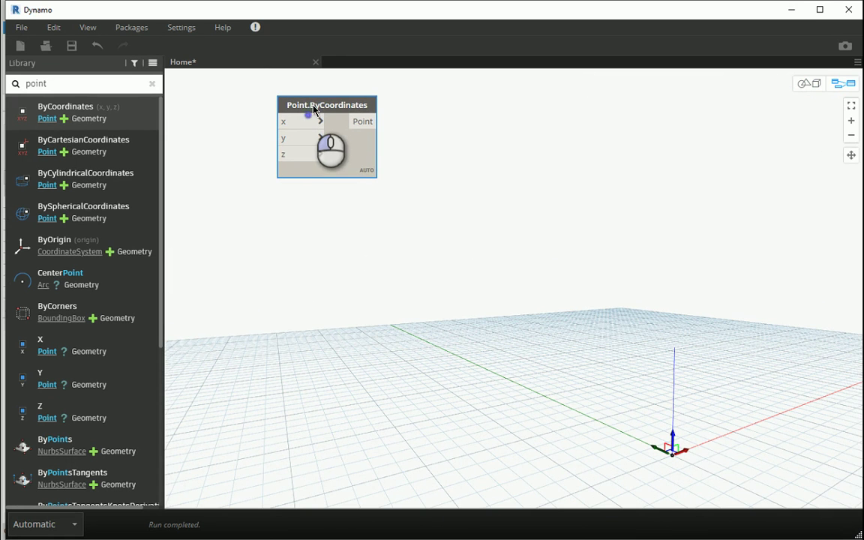
Paste three copies of the node, stacking them in a column below the original
key(ctrl+c)
key(ctrl+v)
drag(445, 114, 336, 202)
key(ctrl+v)
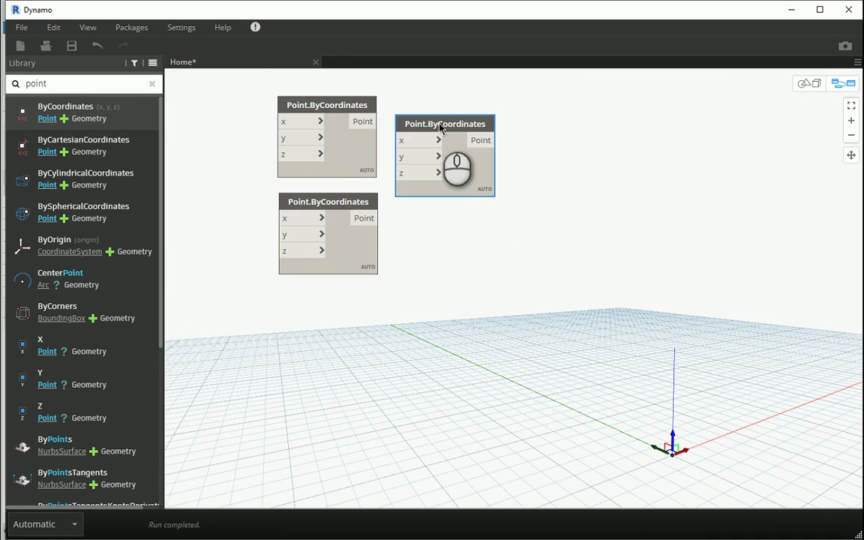
drag(439, 126, 321, 292)
key(ctrl+v)
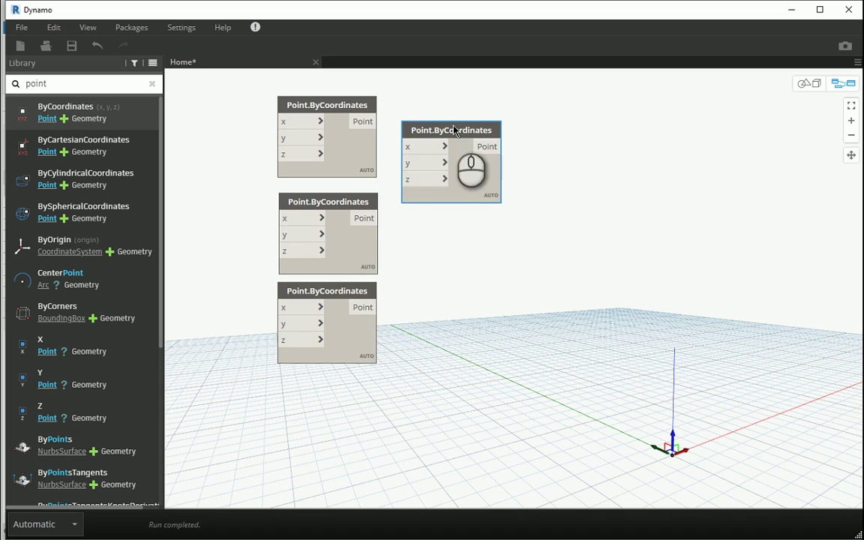
drag(439, 127, 323, 415)
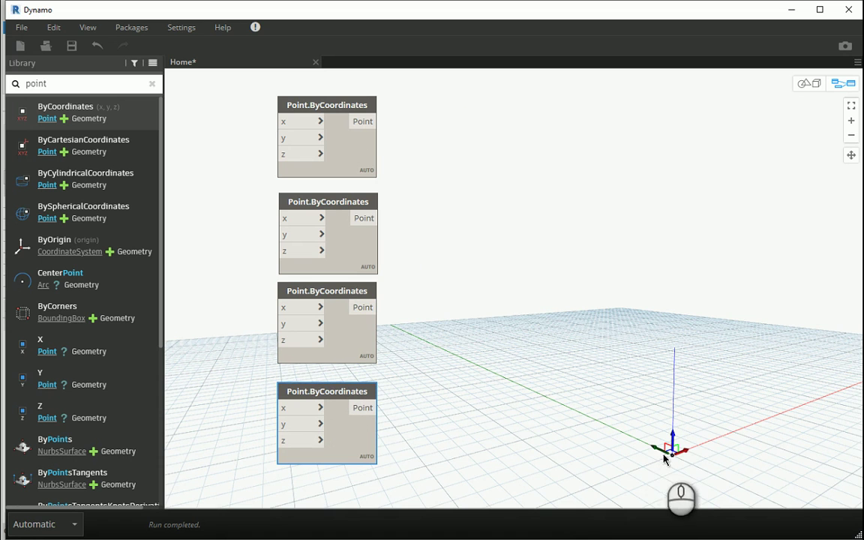
double_click(232, 227)
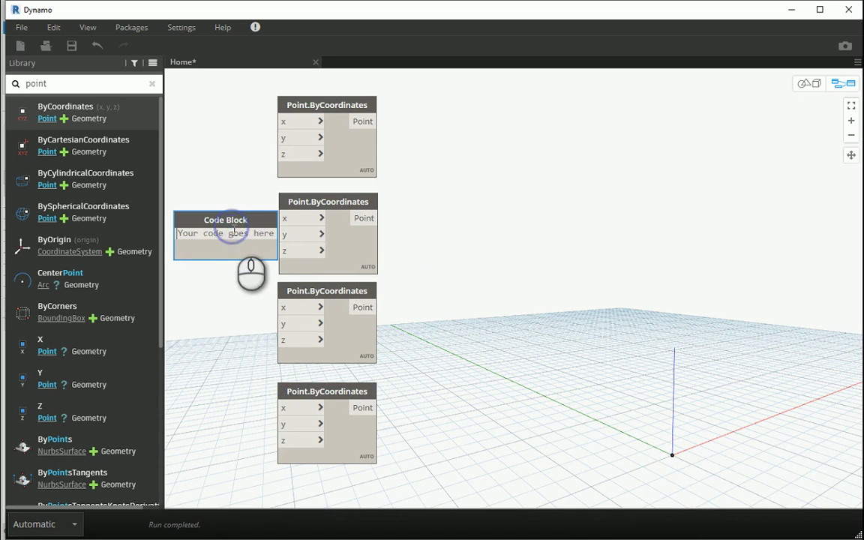
text(1)
click(222, 275)
drag(219, 234, 285, 234)
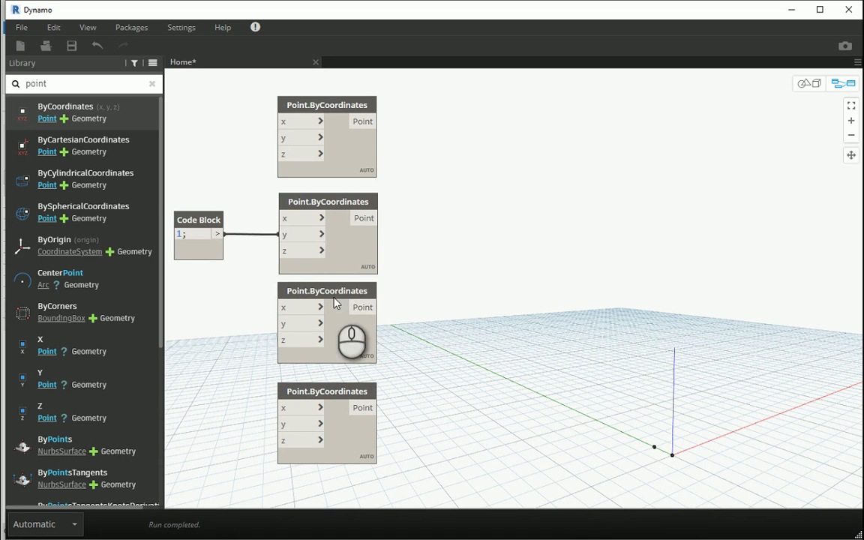
click(803, 84)
scroll(701, 469, up, 2)
right_drag(698, 474, 663, 401)
click(843, 84)
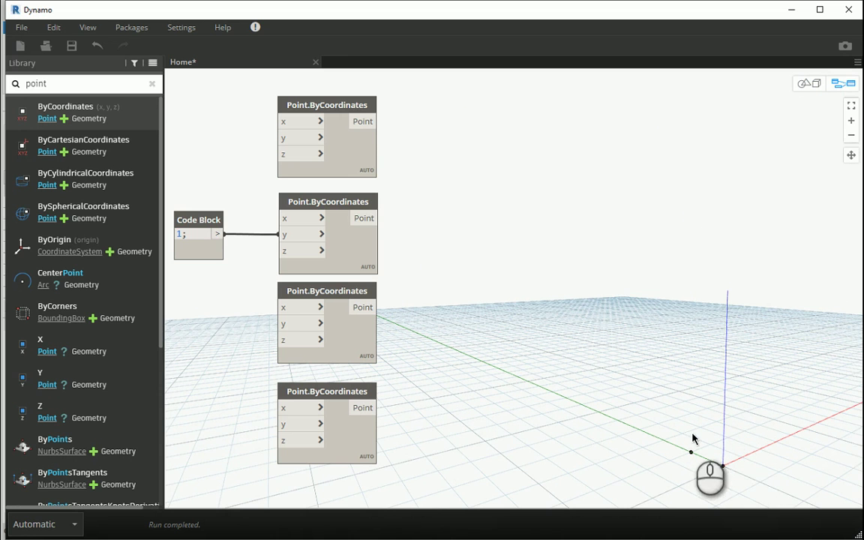
drag(219, 234, 277, 323)
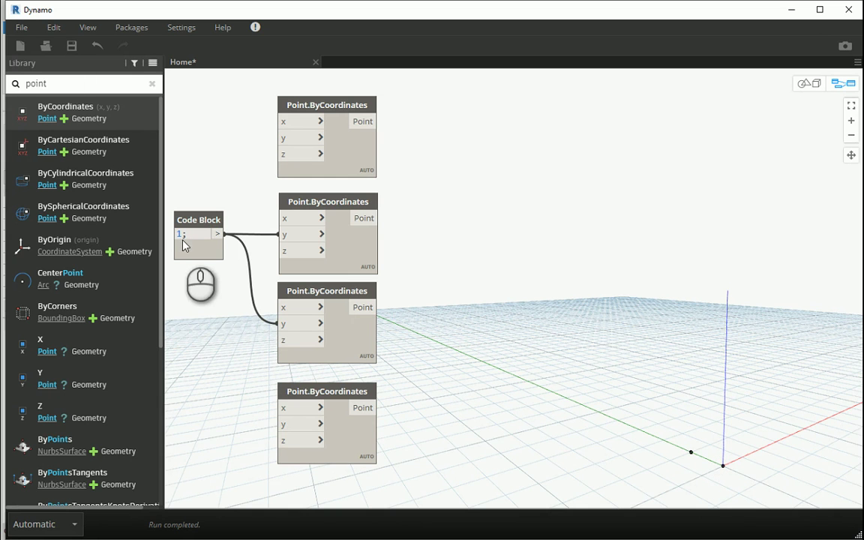
double_click(213, 359)
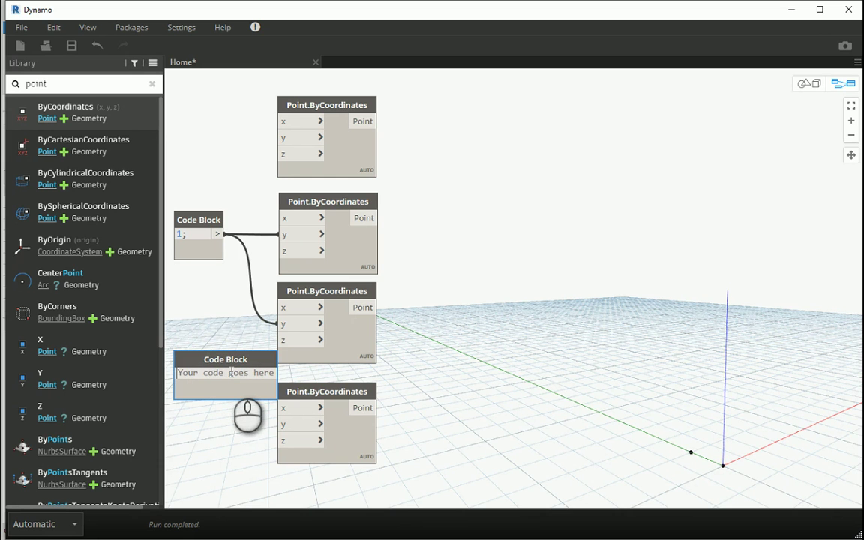
text(0.5)
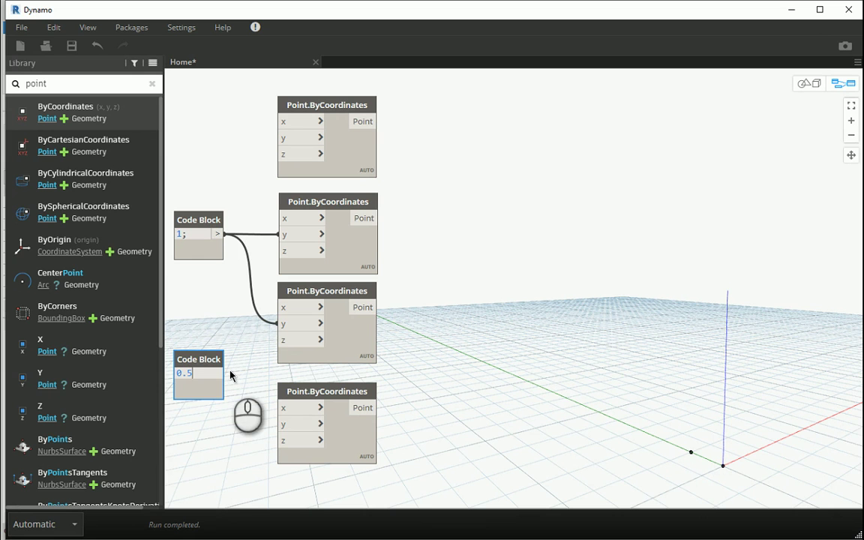
click(230, 450)
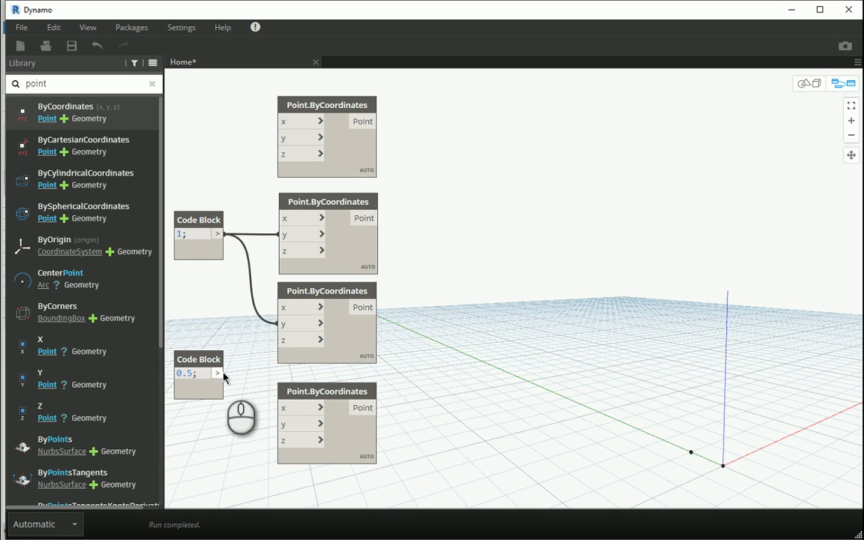
mouse_move(219, 374)
mouse_down()
mouse_move(283, 340)
mouse_move(283, 440)
mouse_up()
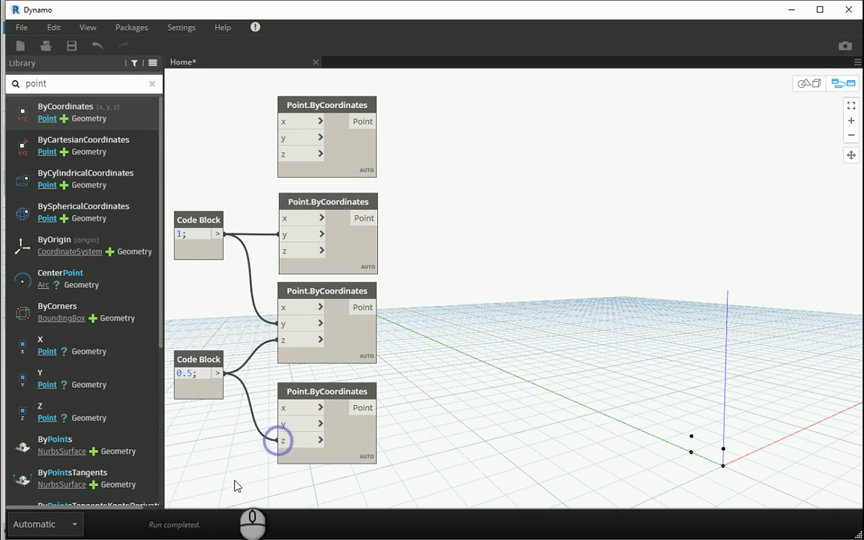
click(465, 438)
click(807, 82)
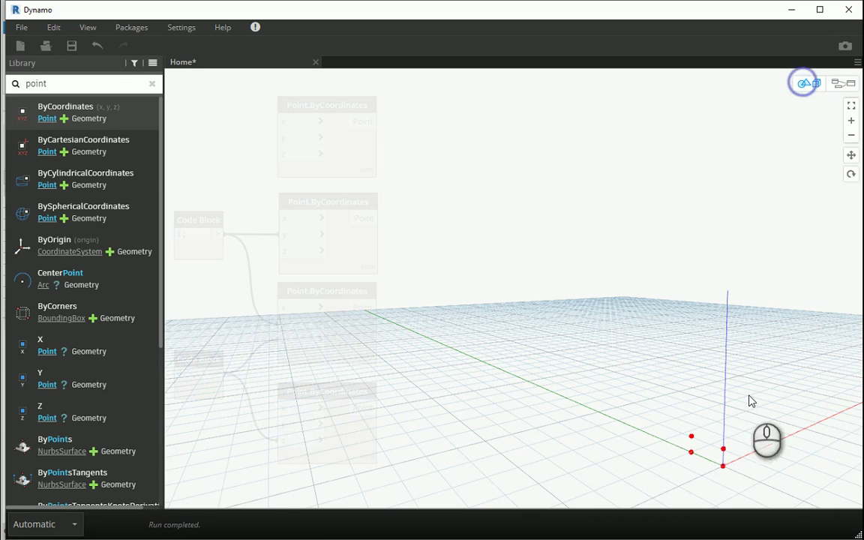
scroll(753, 442, up, 3)
scroll(722, 416, down, 2)
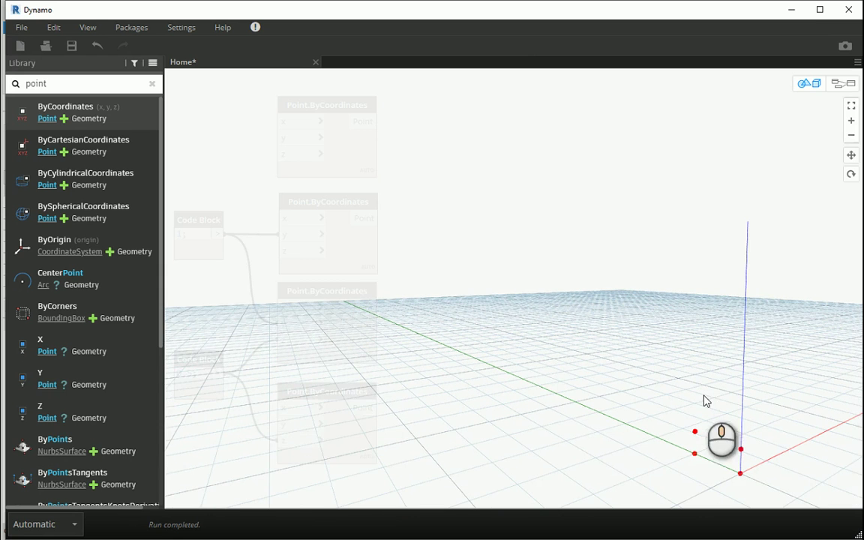
click(842, 82)
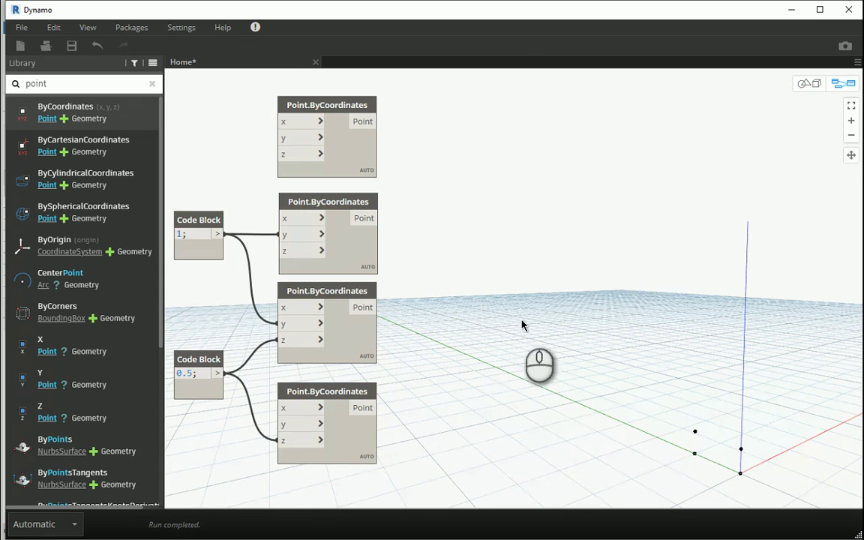
click(524, 529)
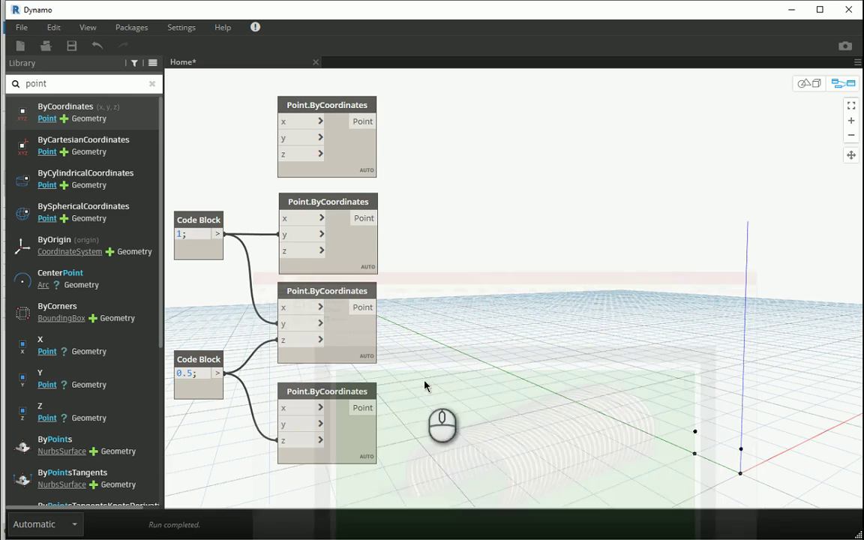
Add NurbsCurve.ByPoints from Geometry > Curves > NurbsCurve and place it at the top right
click(154, 85)
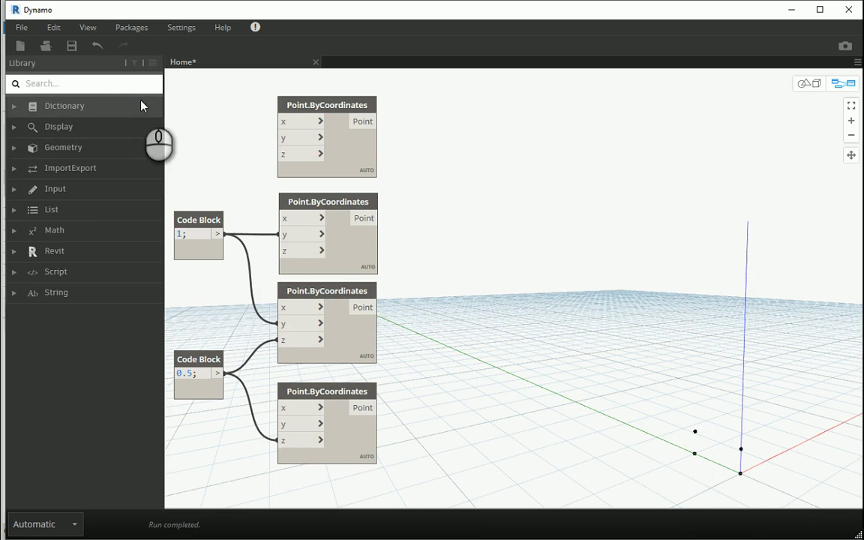
click(14, 148)
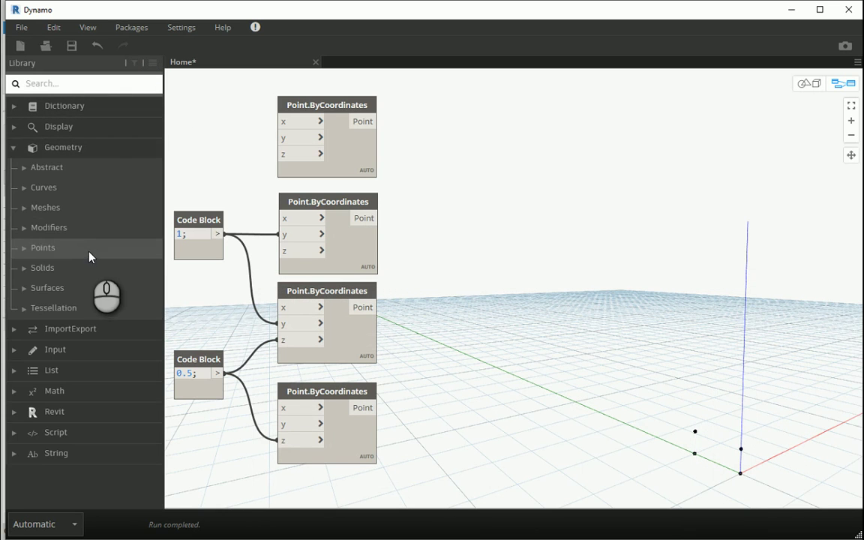
click(23, 188)
scroll(120, 296, down, 2)
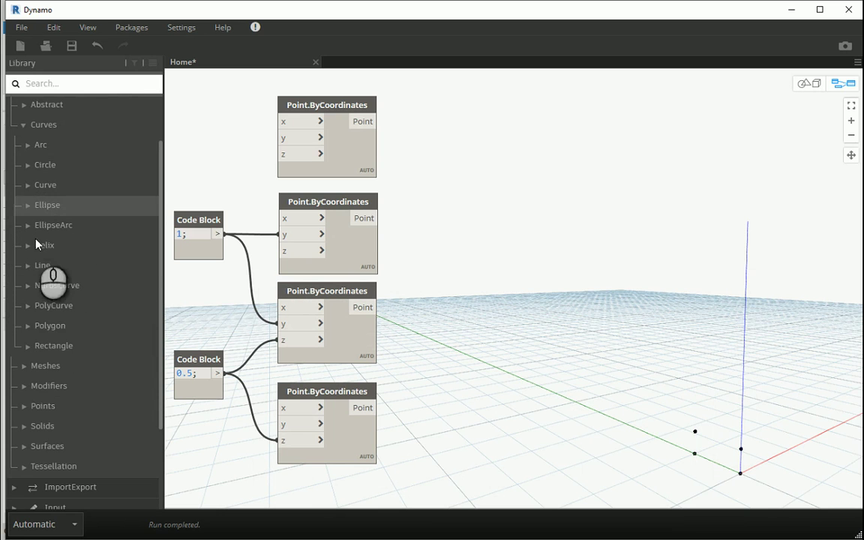
click(28, 286)
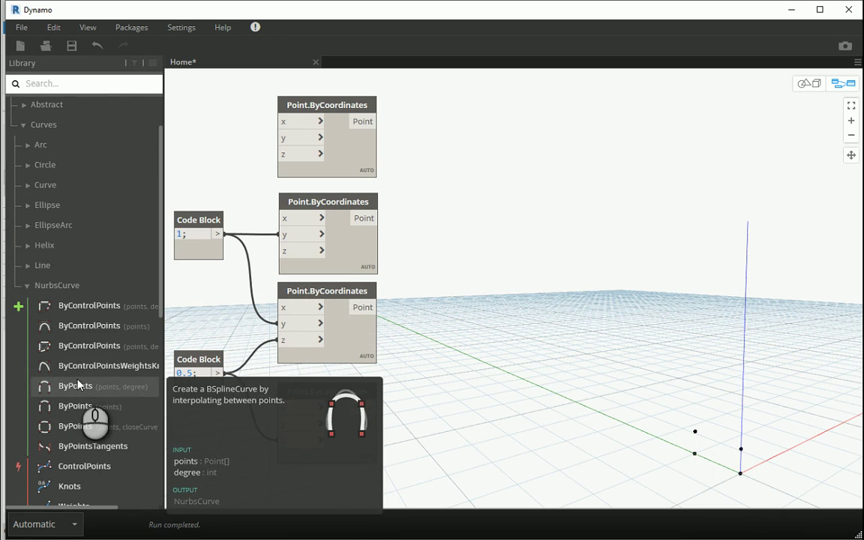
click(78, 386)
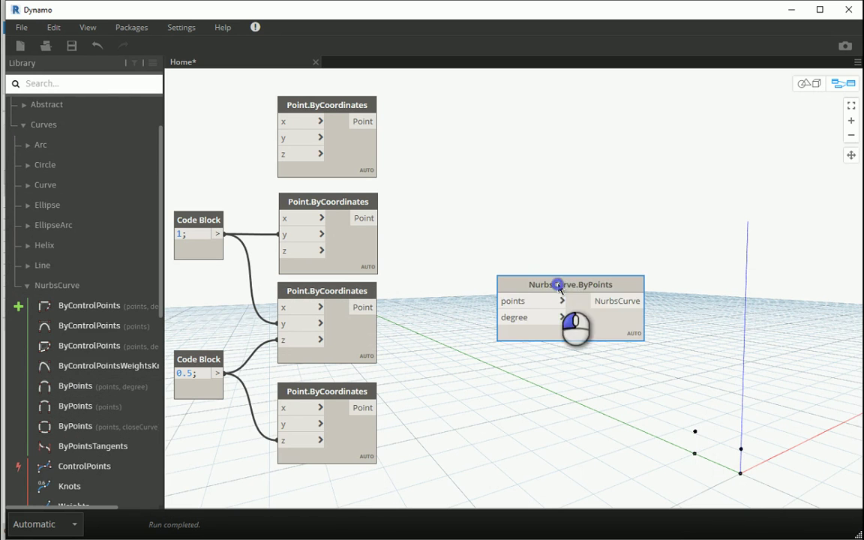
drag(560, 283, 591, 97)
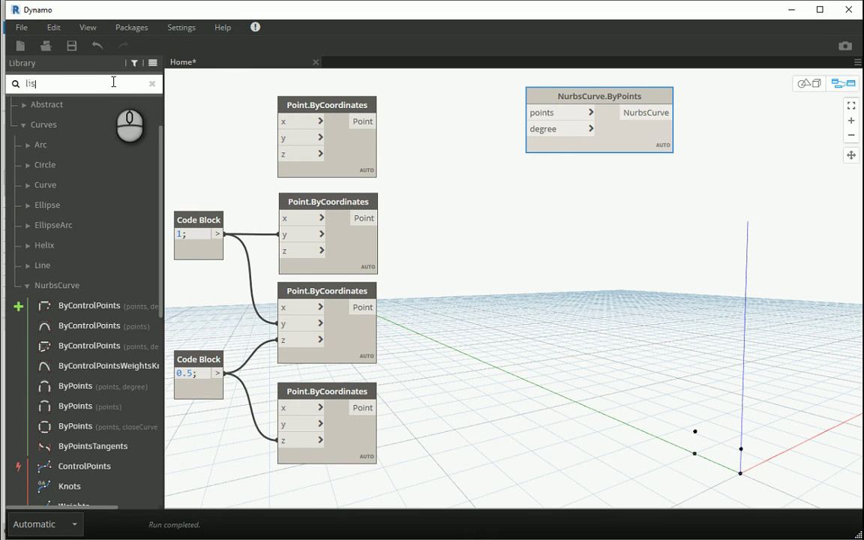
Place a List Create node and expand it to four inputs, item0 through item3
drag(58, 106, 459, 109)
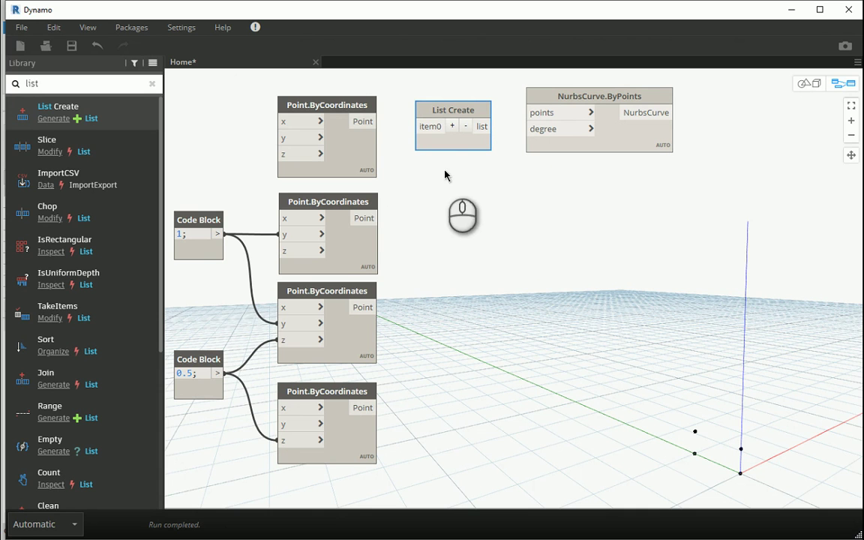
click(453, 126)
click(452, 126)
click(453, 126)
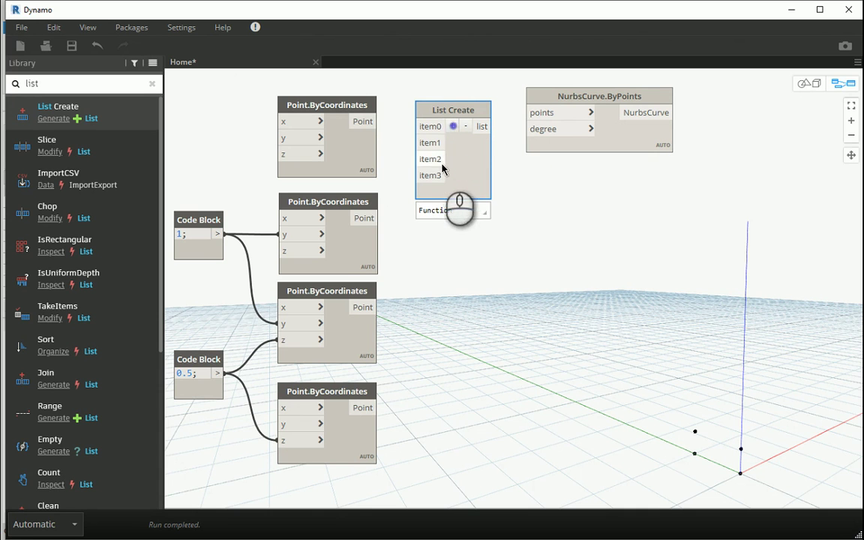
Wire the four Point.ByCoordinates outputs into item0, item1, item2 and item3
click(374, 121)
click(430, 126)
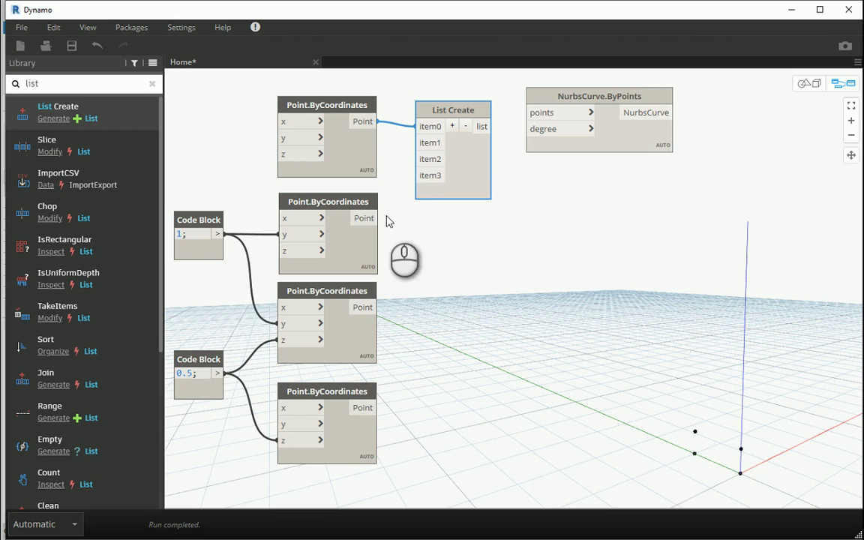
click(364, 218)
click(430, 142)
click(362, 307)
click(430, 159)
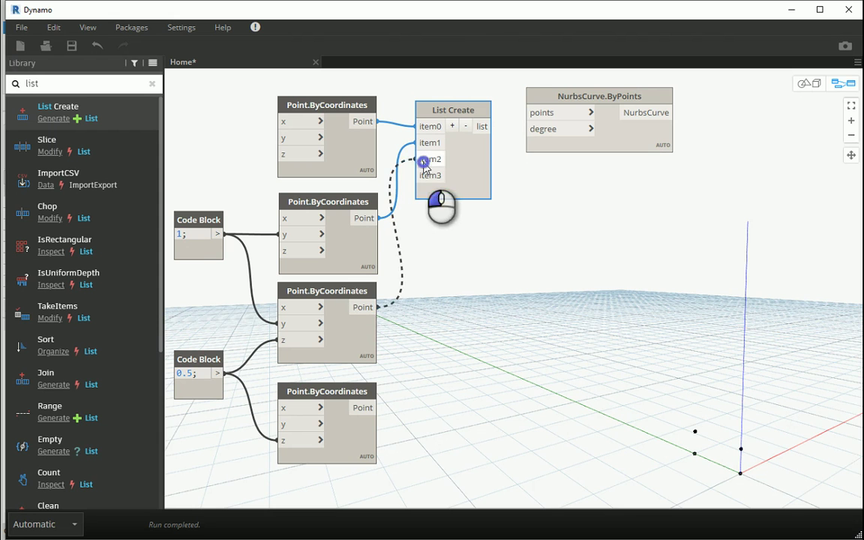
click(362, 407)
click(430, 175)
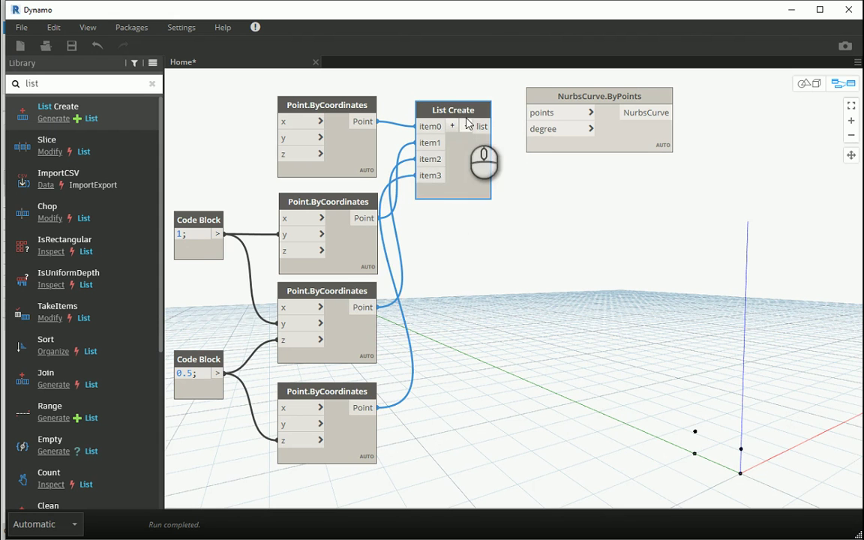
Reposition the List Create node down-right and then back up-left
drag(469, 111, 500, 159)
mouse_move(504, 262)
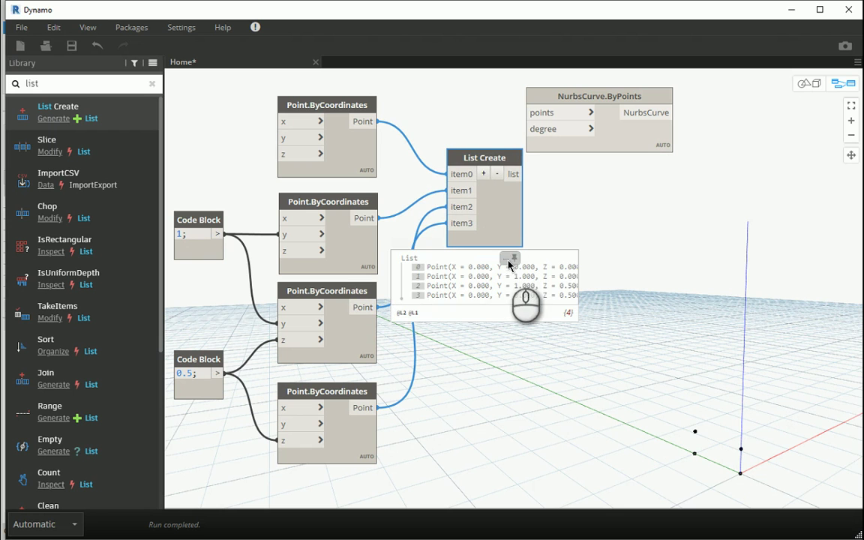
mouse_move(441, 301)
mouse_down()
mouse_move(511, 308)
mouse_move(428, 309)
mouse_move(525, 308)
mouse_move(428, 309)
mouse_up()
drag(510, 199, 485, 145)
Feed List Create's list output into the NurbsCurve.ByPoints points input
click(488, 120)
click(547, 120)
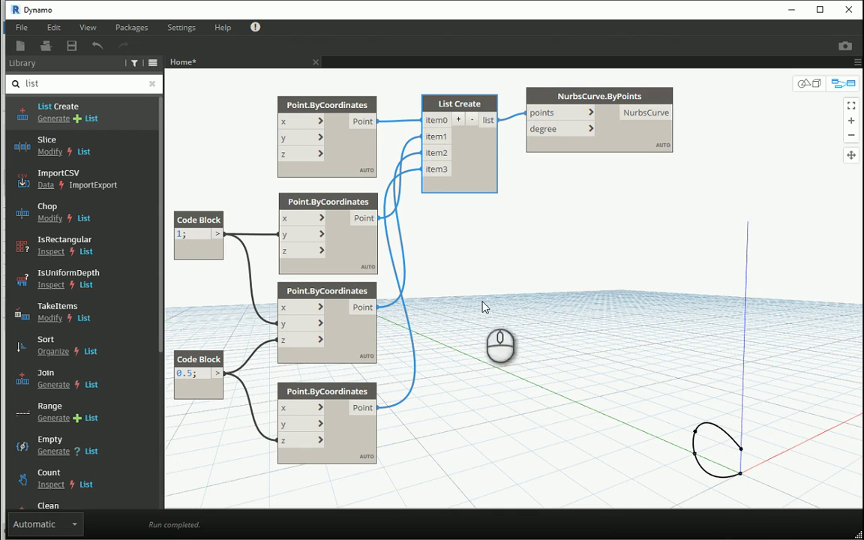
drag(446, 104, 471, 229)
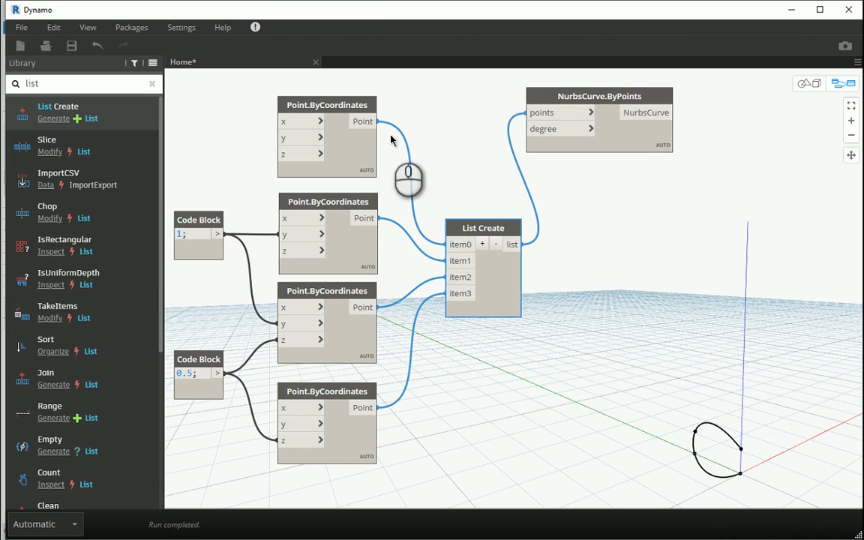
Rewire the bottom point into item1 and the third point into item2, then tidy List Create
click(341, 107)
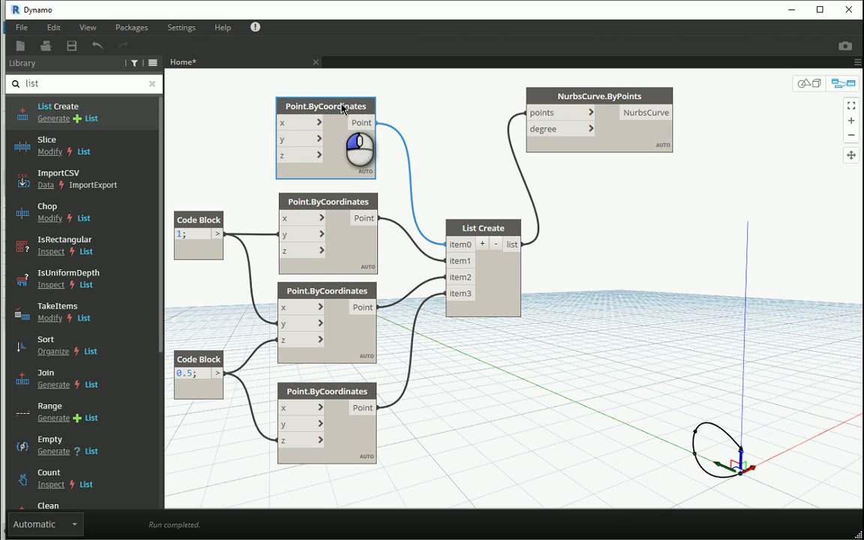
mouse_move(363, 293)
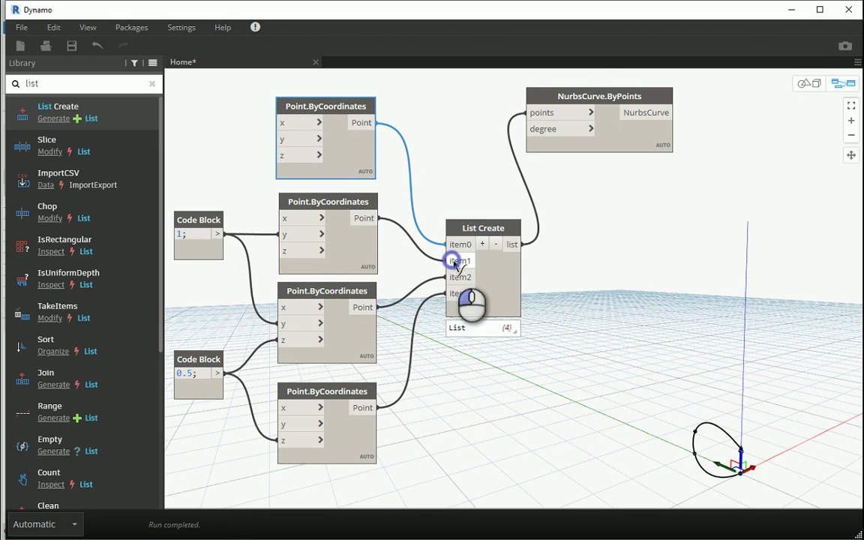
drag(450, 260, 450, 277)
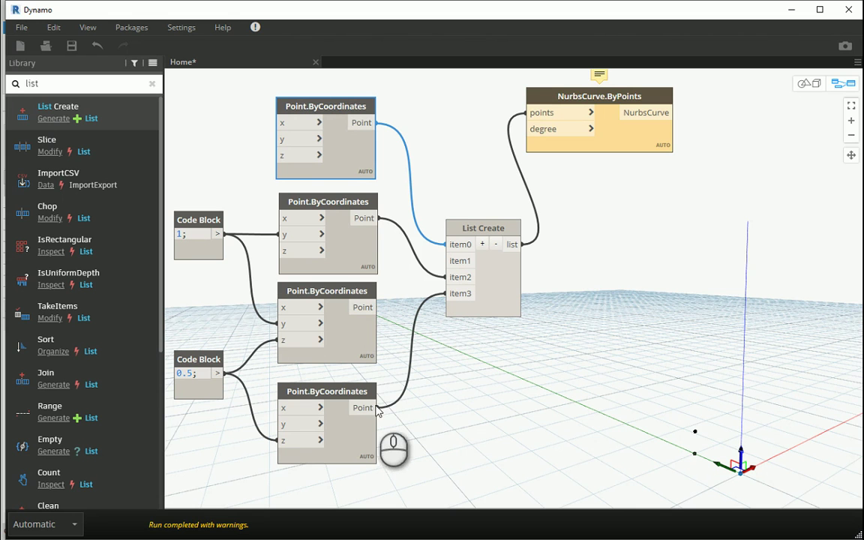
drag(376, 306, 454, 294)
drag(371, 414, 455, 293)
drag(373, 308, 452, 276)
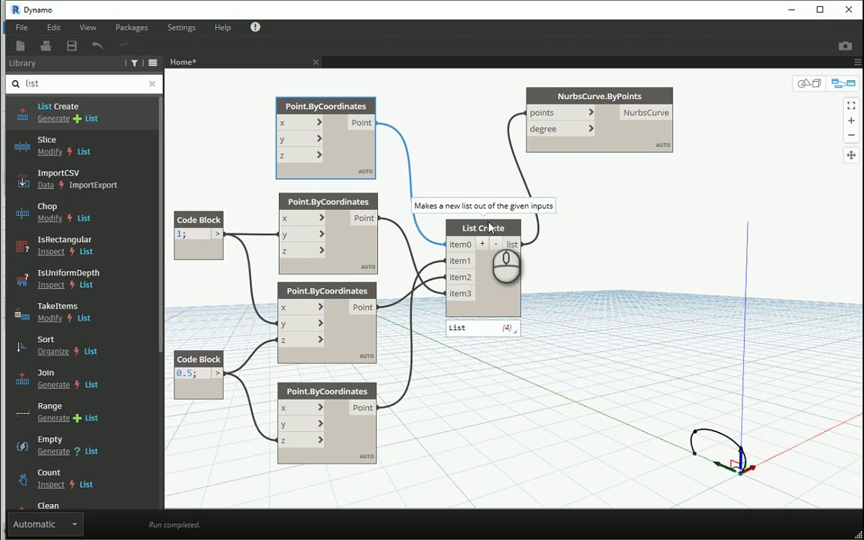
drag(490, 224, 476, 96)
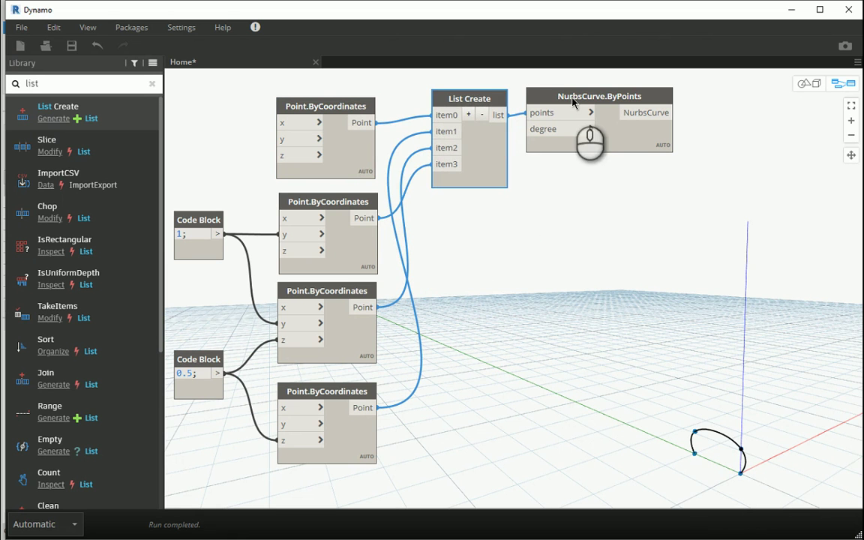
drag(570, 91, 582, 99)
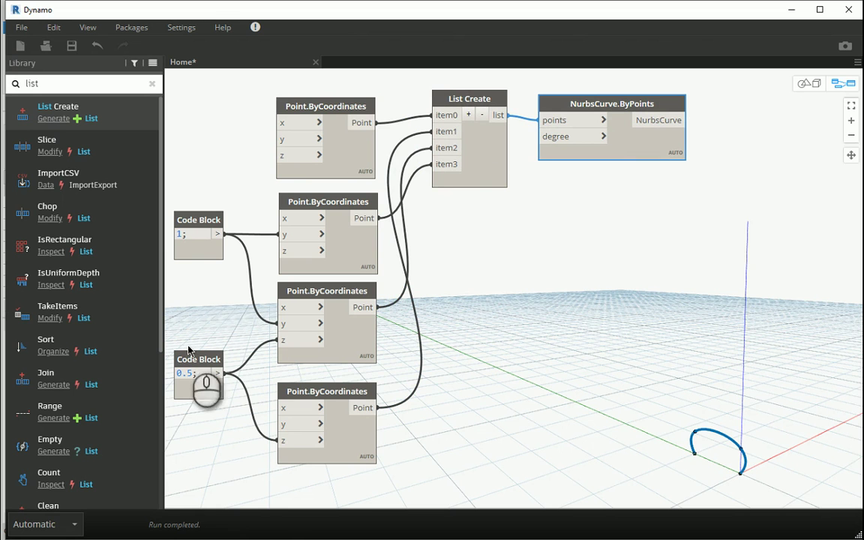
Group the Point and Code Block nodes, title the group 'Basic Curve Points', and shift it down-right
drag(386, 83, 178, 496)
right_click(346, 108)
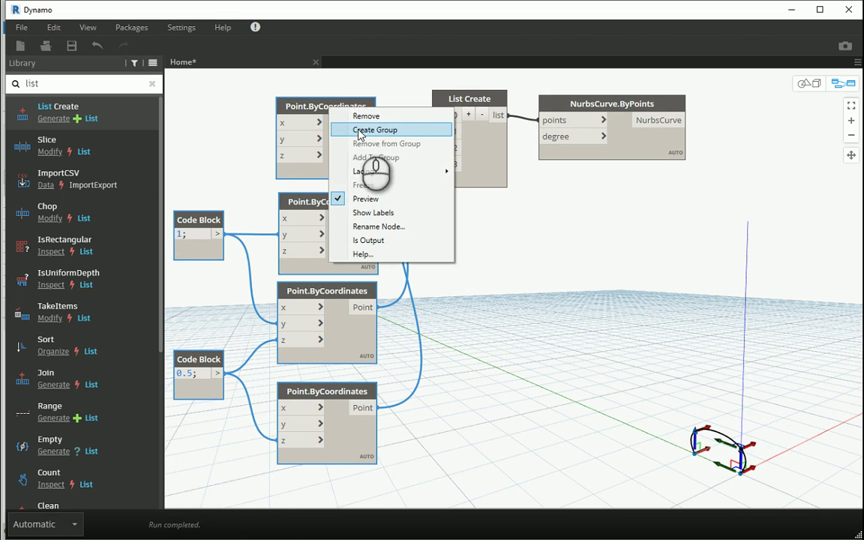
click(366, 128)
double_click(272, 80)
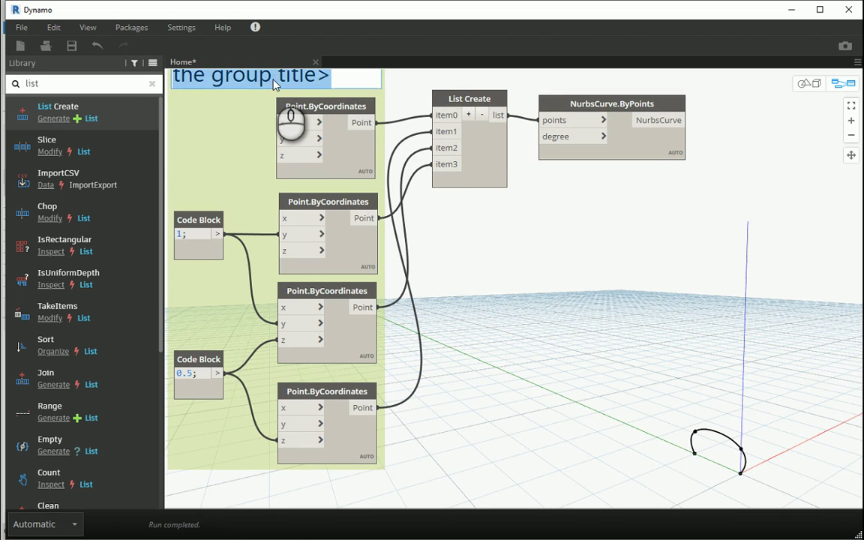
key(BackSpace)
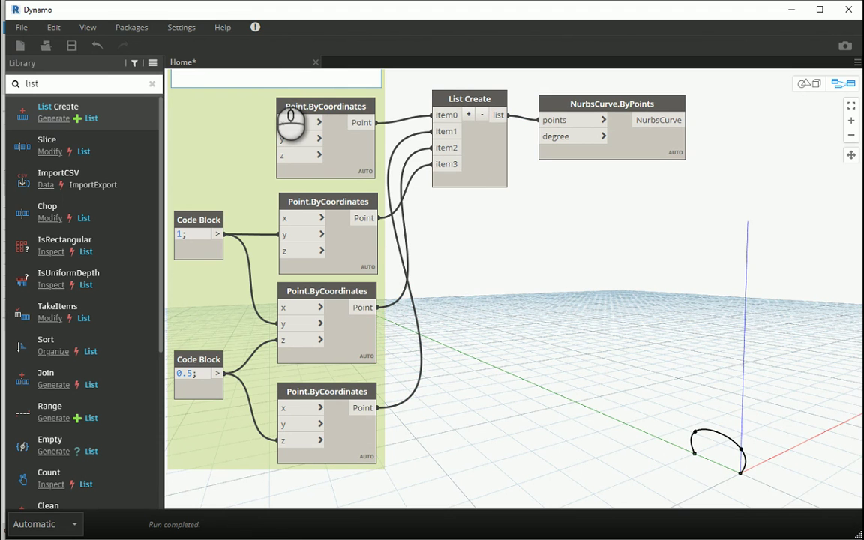
click(412, 212)
drag(237, 119, 255, 151)
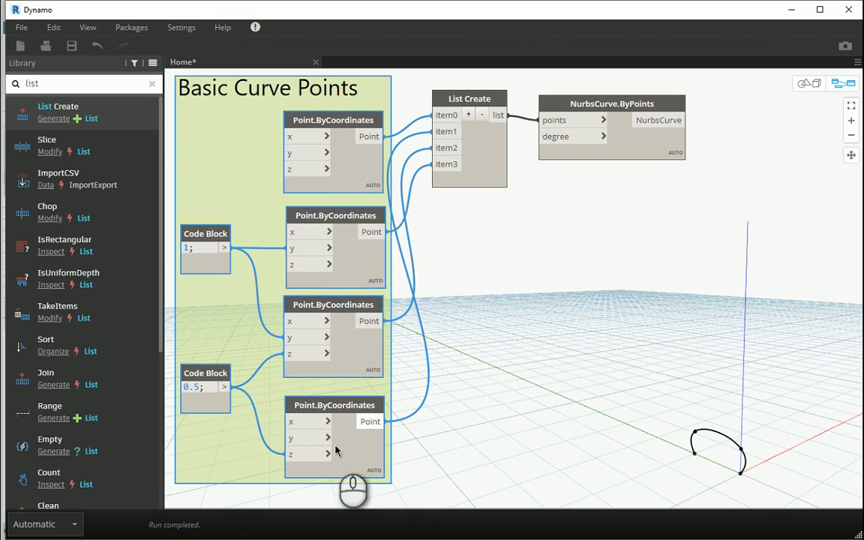
drag(472, 97, 483, 94)
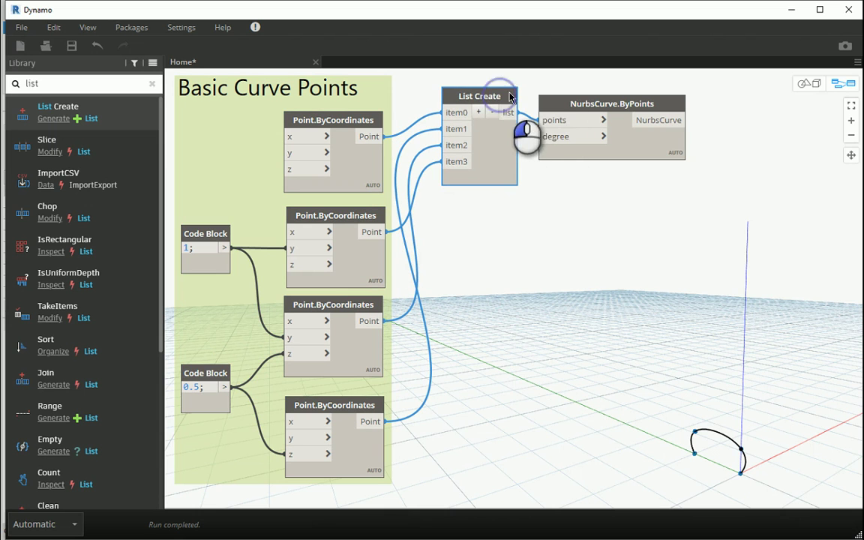
Add a Code Block with value 0 and wire it into NurbsCurve.ByPoints' degree input
drag(574, 132, 684, 127)
mouse_move(682, 133)
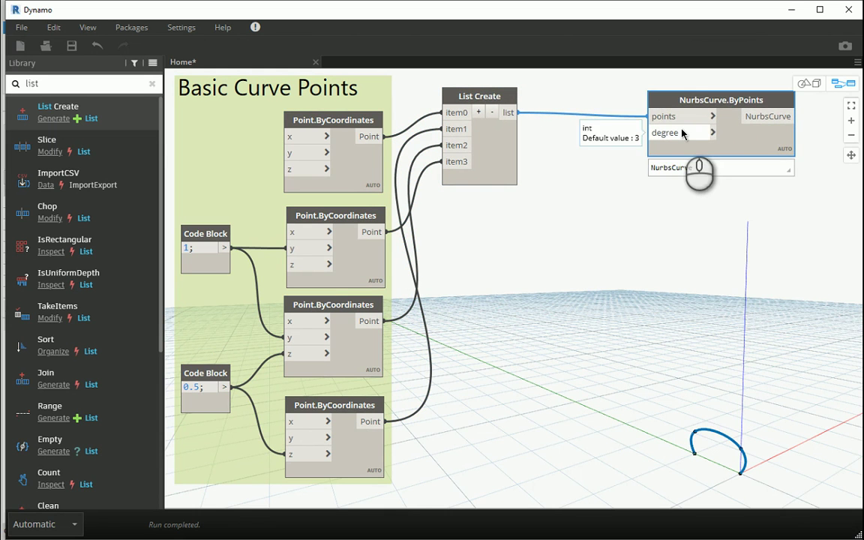
click(700, 474)
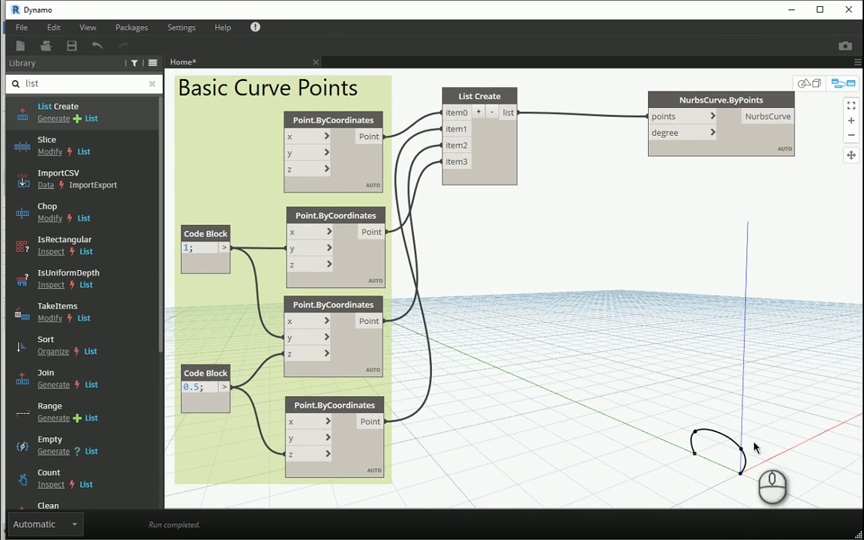
double_click(593, 158)
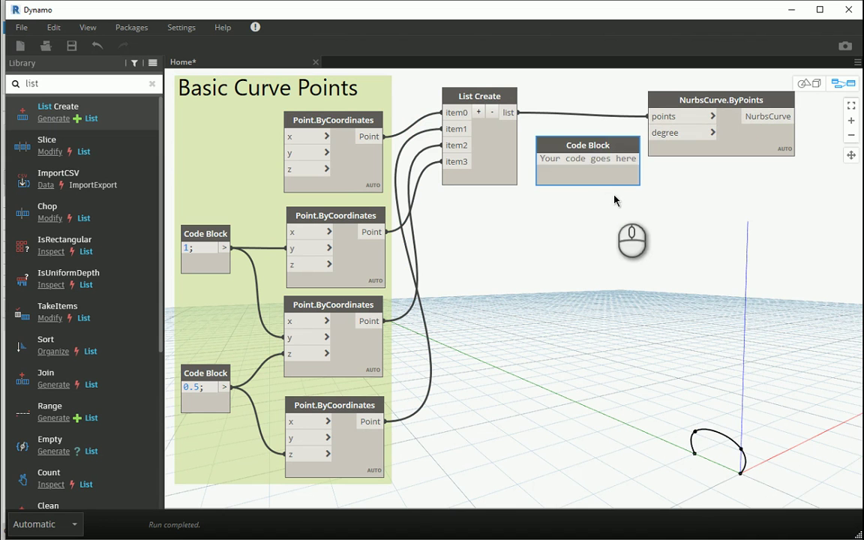
text(0)
click(614, 200)
drag(584, 161, 651, 133)
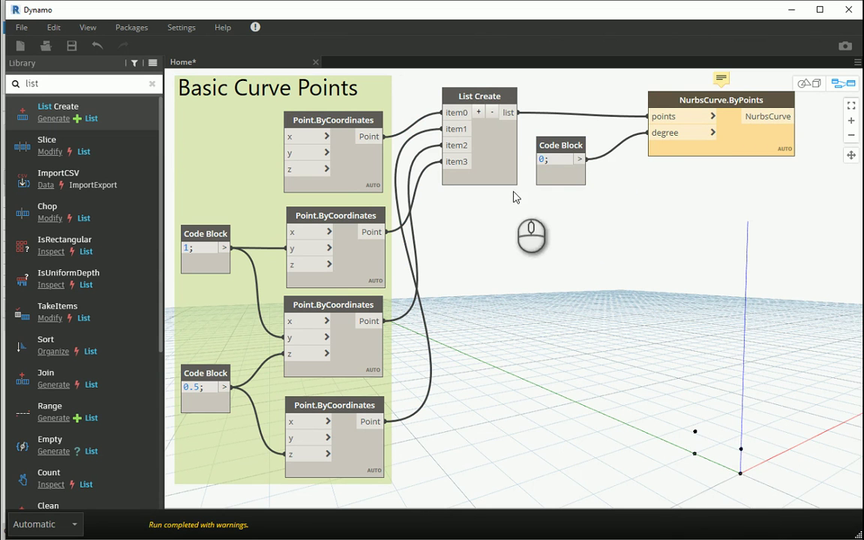
Try degree values 1, 2 and 3 in the Code Block, settling on 2
double_click(541, 160)
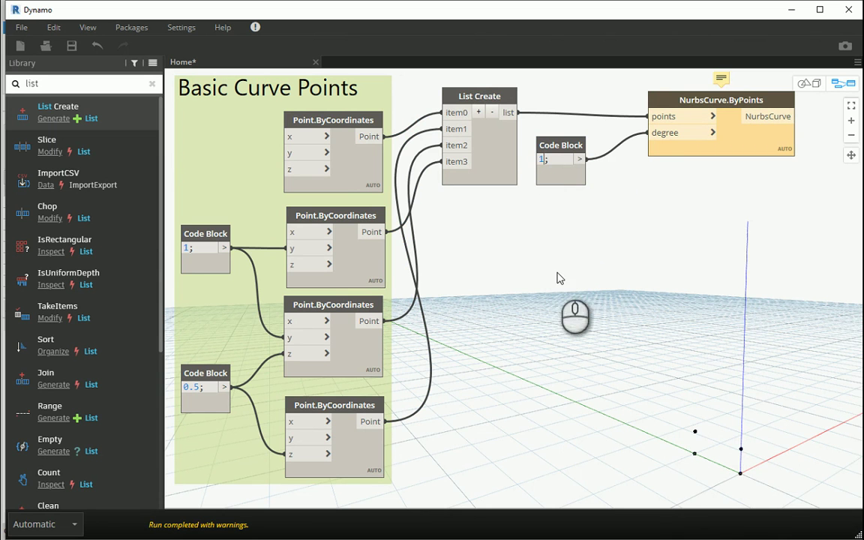
click(557, 279)
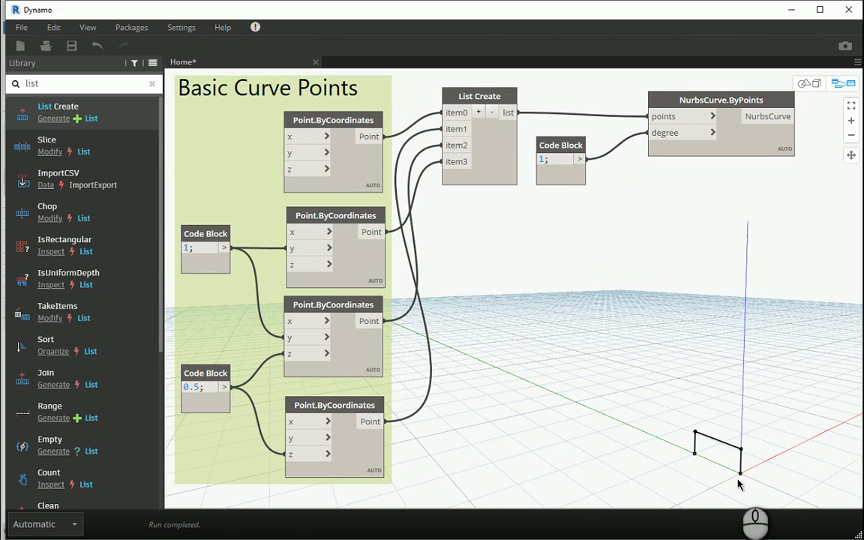
text(2)
click(559, 265)
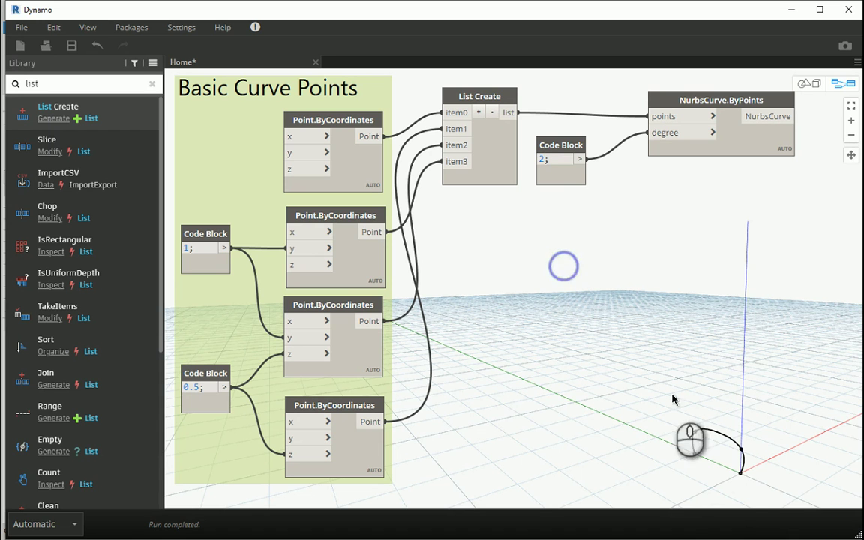
double_click(546, 160)
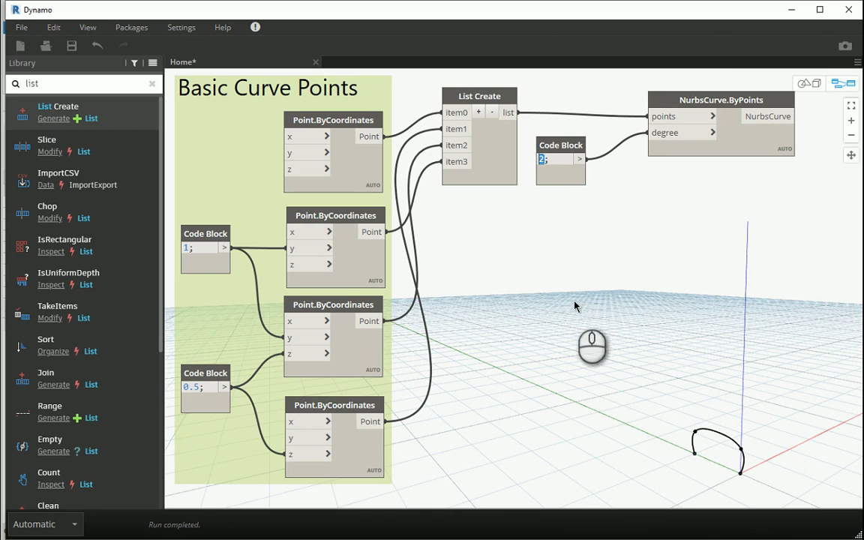
text(3)
click(606, 306)
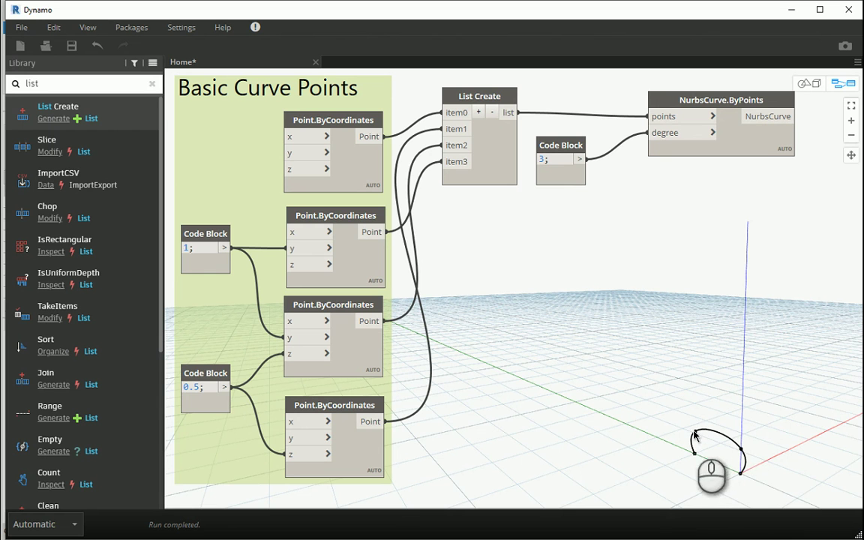
double_click(541, 159)
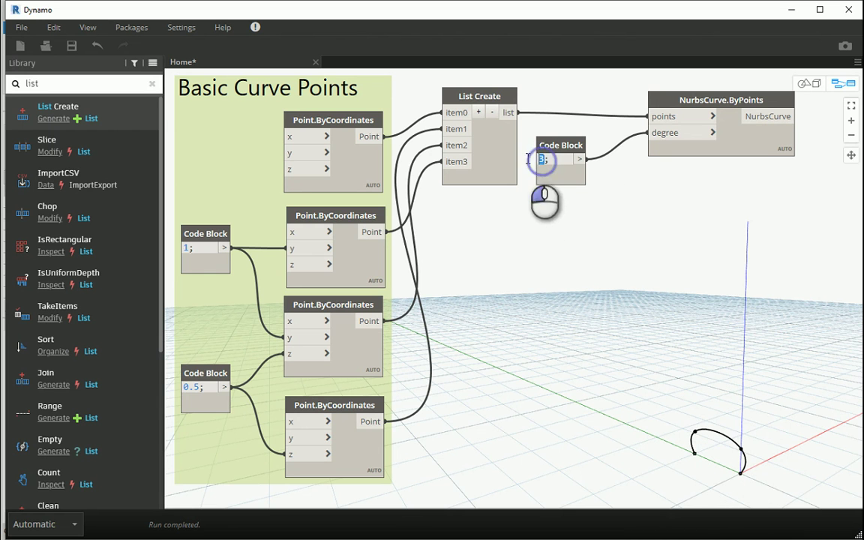
text(2)
click(580, 242)
scroll(465, 241, down, 1)
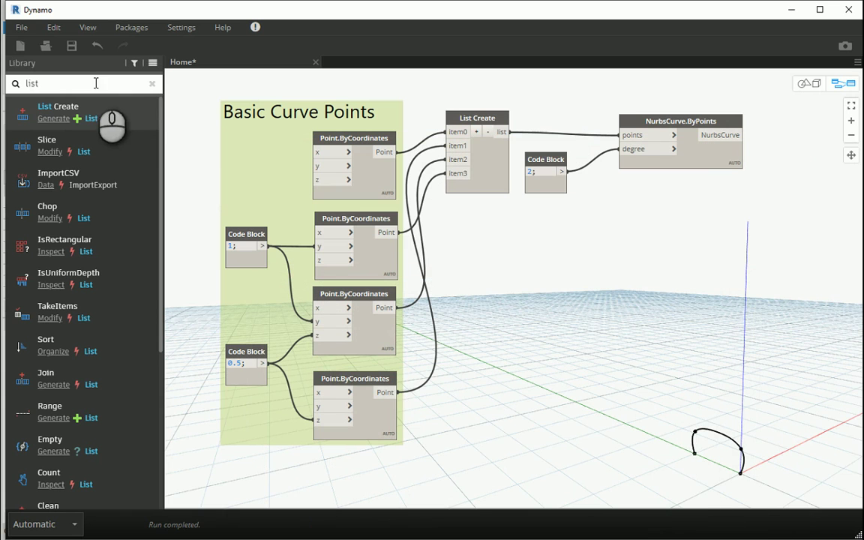
Search the Library for 'move' and place a Geometry.Translate node at the upper right
double_click(94, 82)
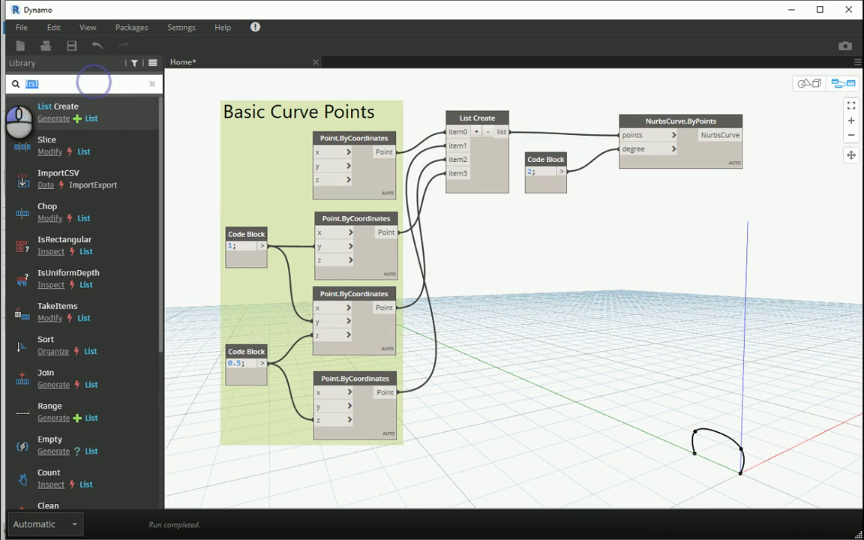
text(mov)
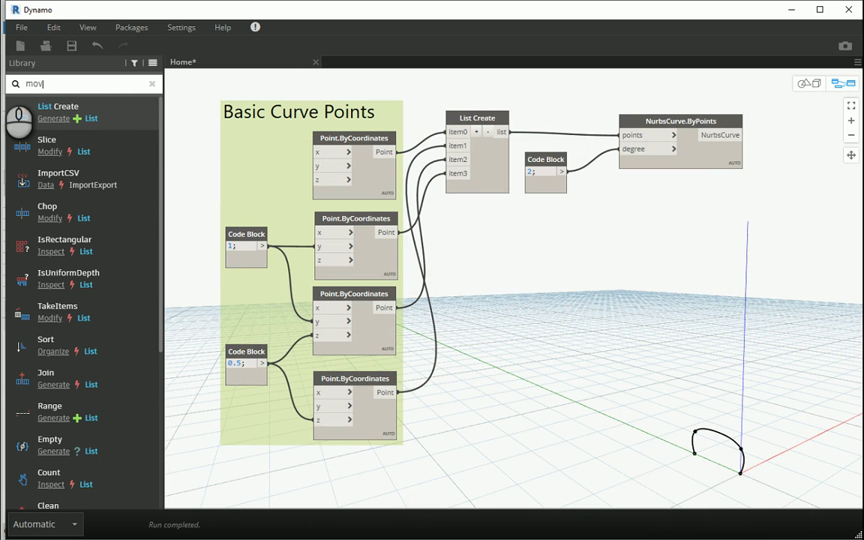
text(e)
mouse_move(30, 118)
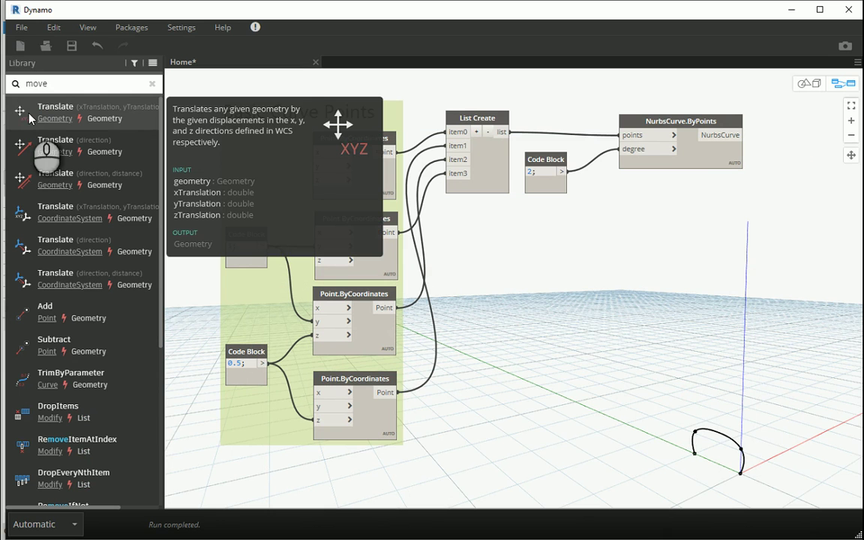
click(21, 113)
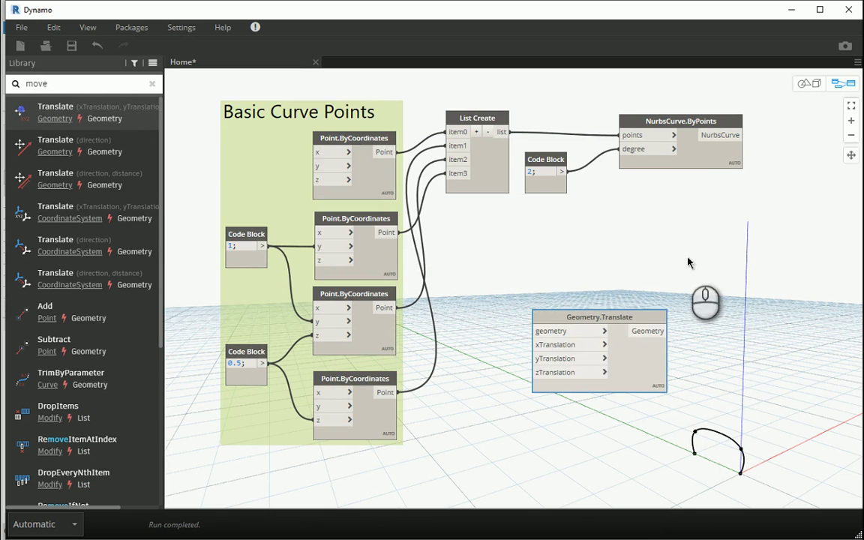
scroll(431, 285, down, 2)
scroll(497, 330, up, 2)
drag(499, 317, 743, 127)
Wire NurbsCurve into its geometry input and feed a Code Block of 1 into xTranslation
click(621, 146)
click(679, 143)
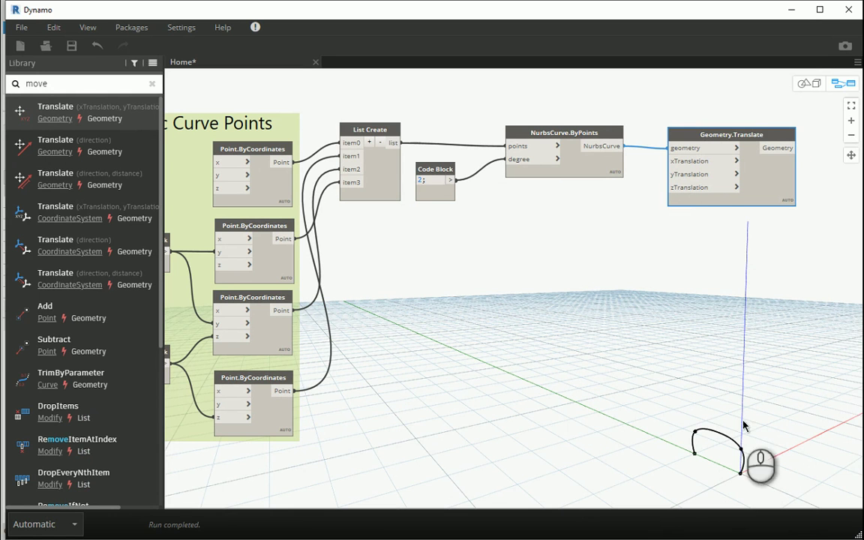
drag(701, 151, 706, 172)
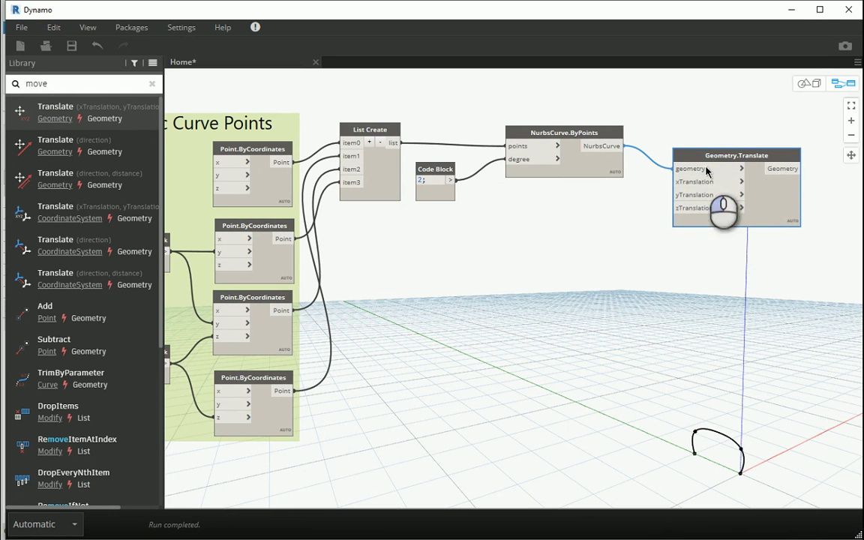
double_click(612, 204)
text(1)
click(609, 218)
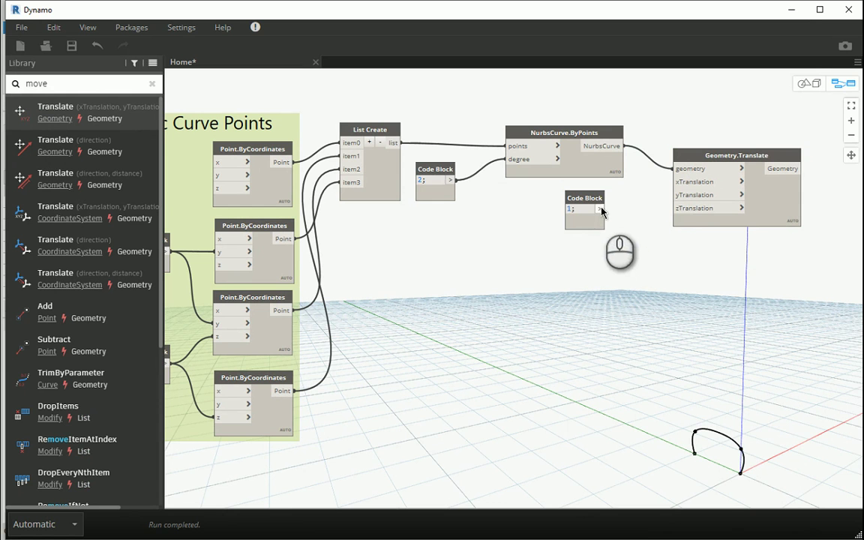
drag(602, 213, 674, 182)
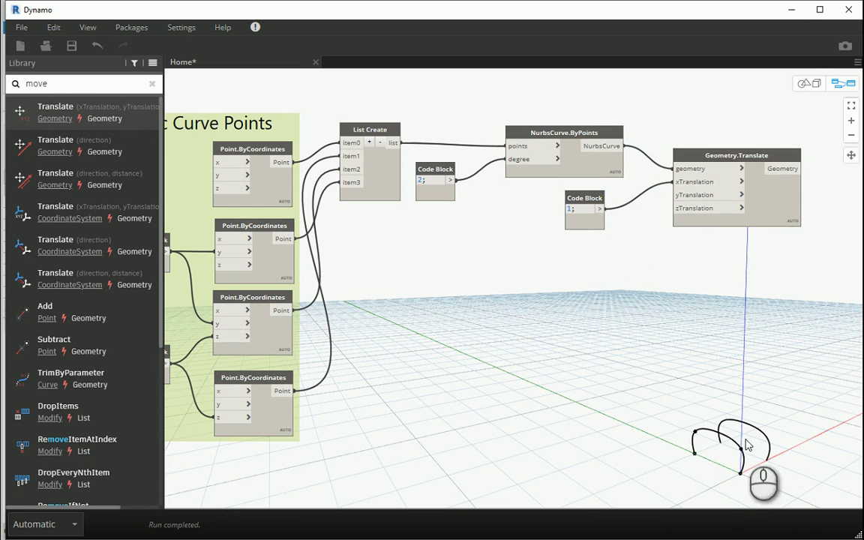
click(508, 539)
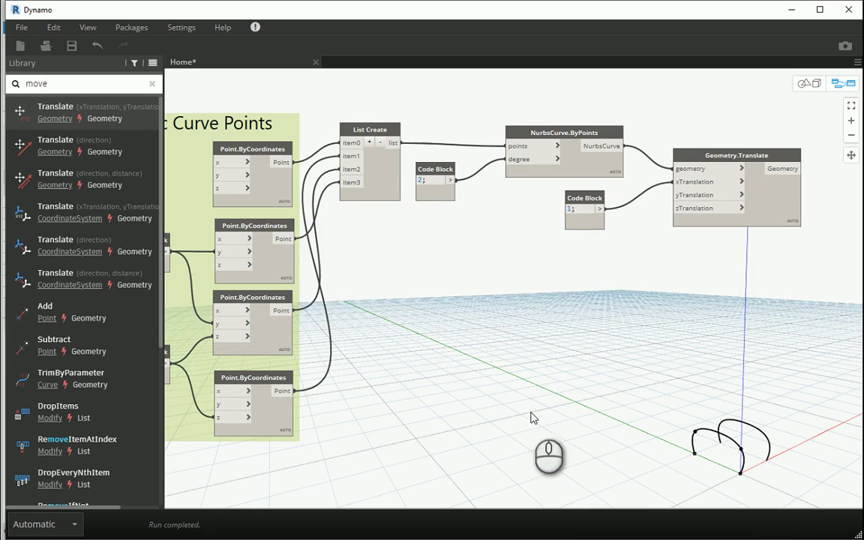
Add a Sequence node in place of the deleted 1 Code Block
click(63, 85)
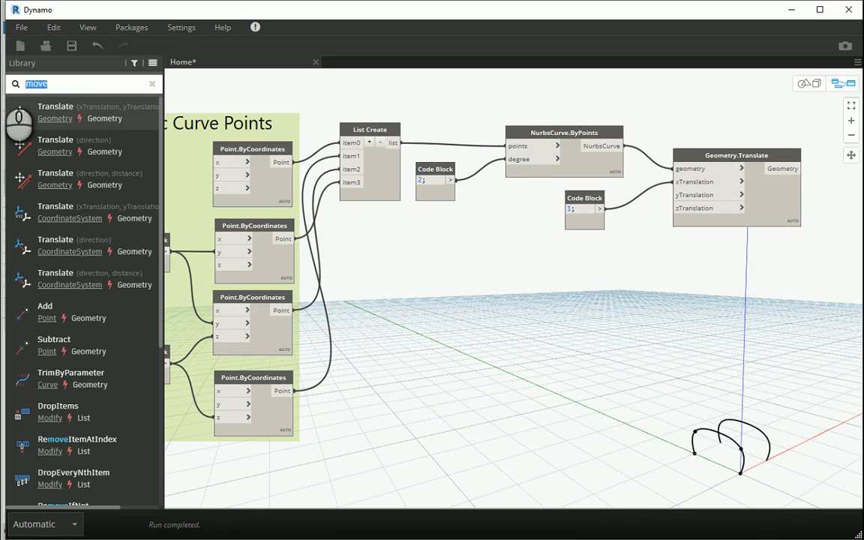
text(sequence)
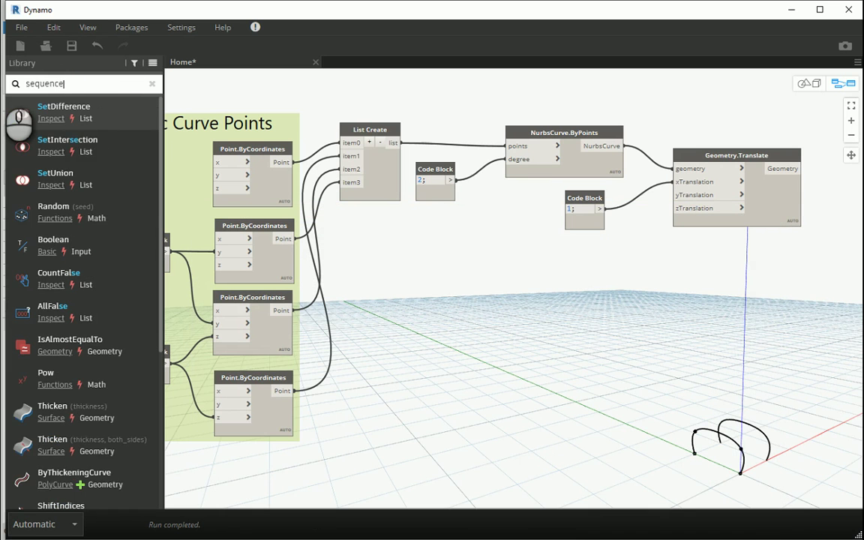
click(30, 113)
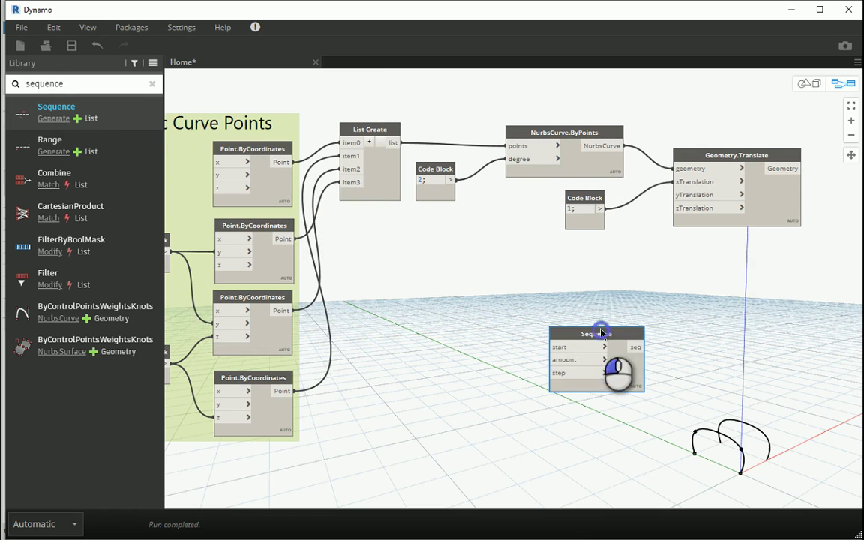
drag(601, 332, 579, 242)
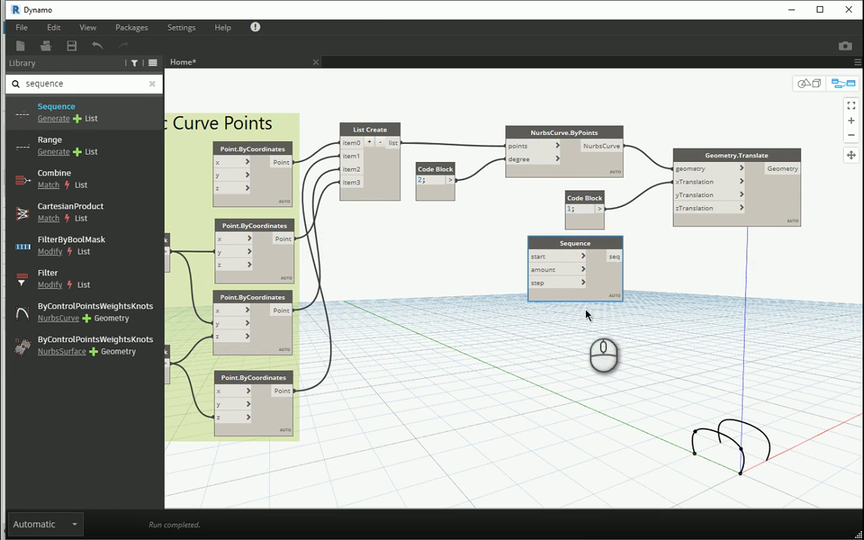
click(585, 201)
key(Delete)
drag(582, 246, 674, 182)
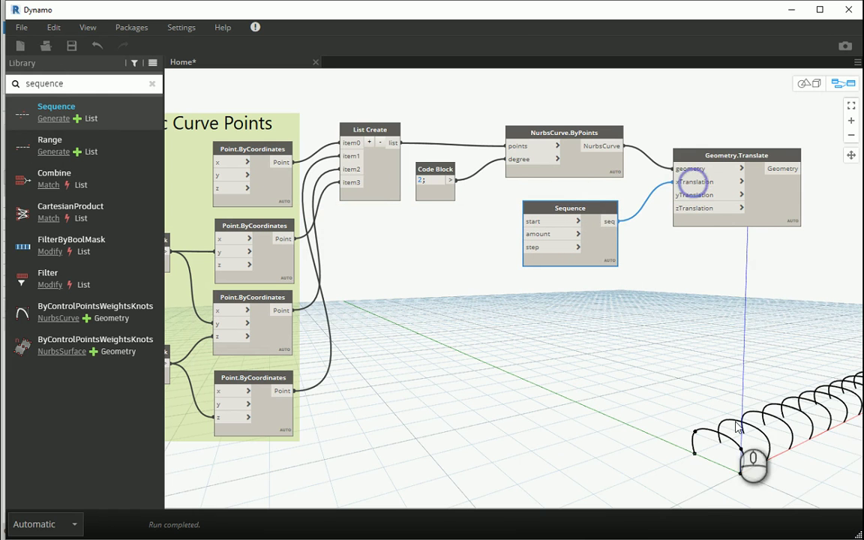
Wire a new 0.1 Code Block into the Sequence step input
click(804, 84)
right_drag(729, 401, 613, 408)
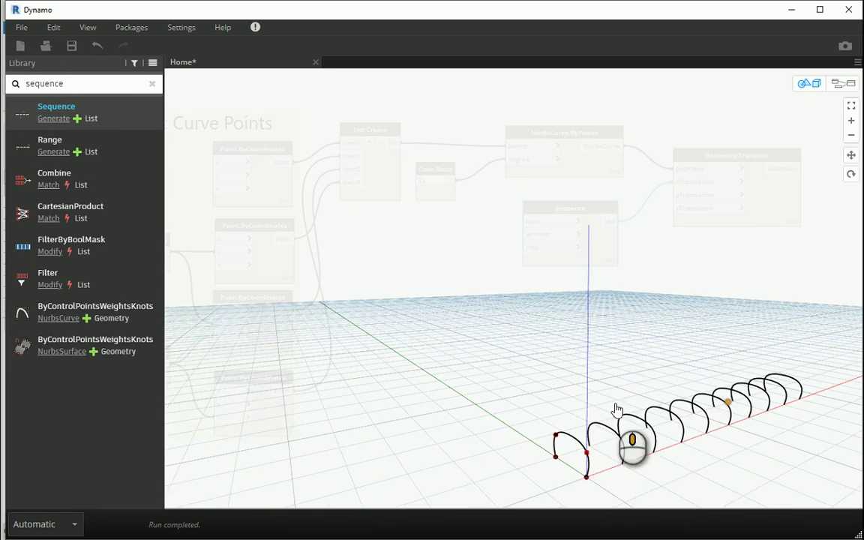
click(849, 86)
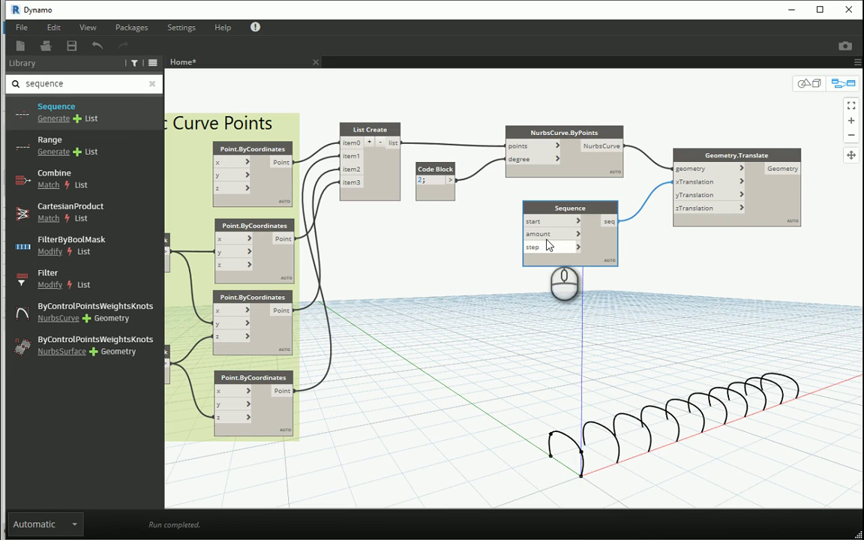
mouse_move(542, 237)
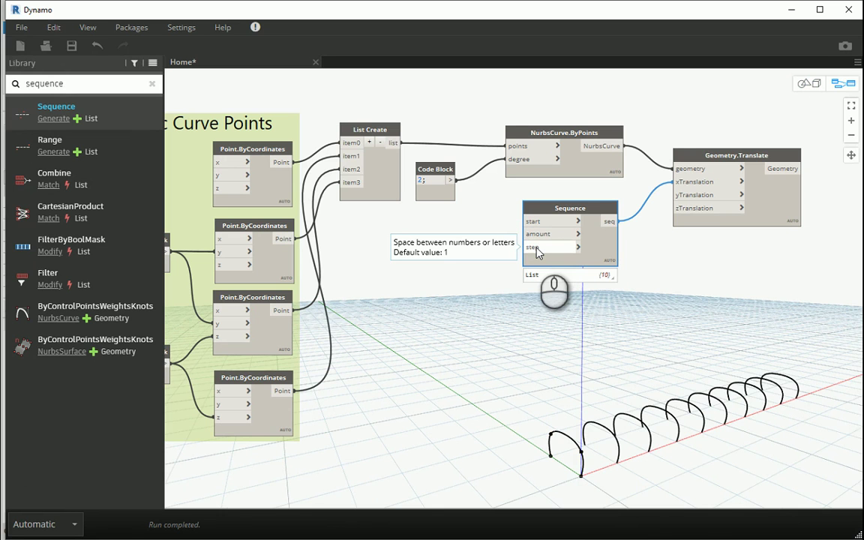
double_click(471, 262)
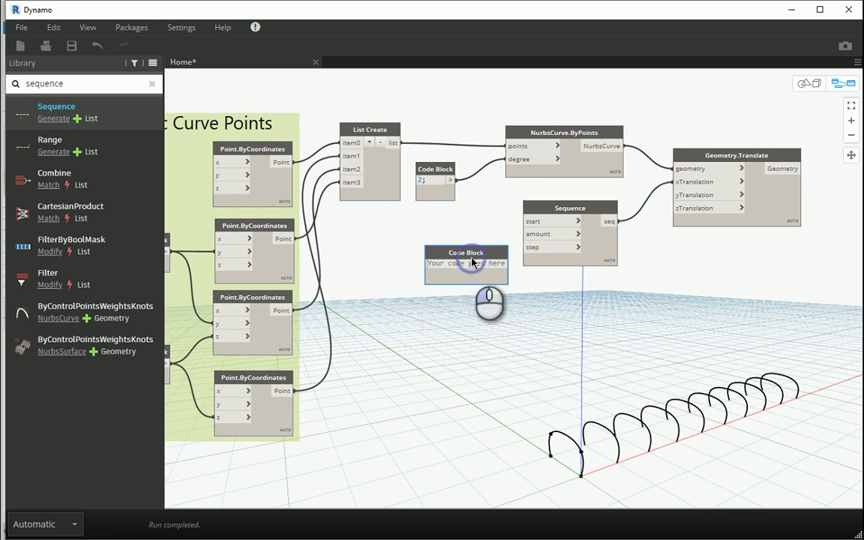
text(0.1;)
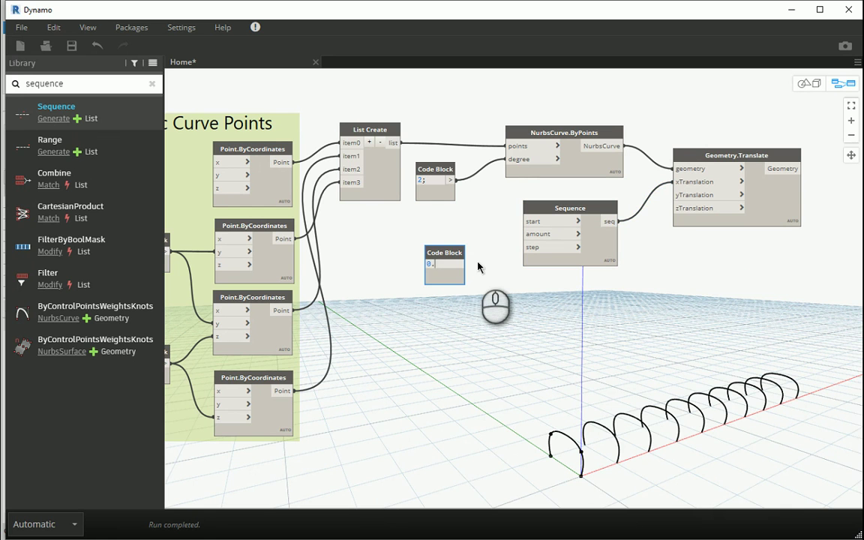
click(498, 305)
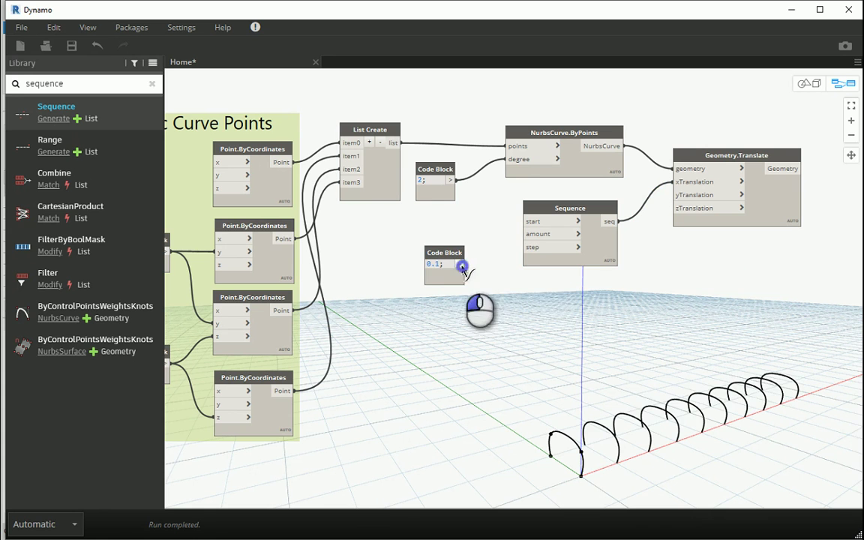
mouse_move(462, 267)
mouse_down()
mouse_move(578, 247)
mouse_move(479, 252)
mouse_move(476, 268)
mouse_up()
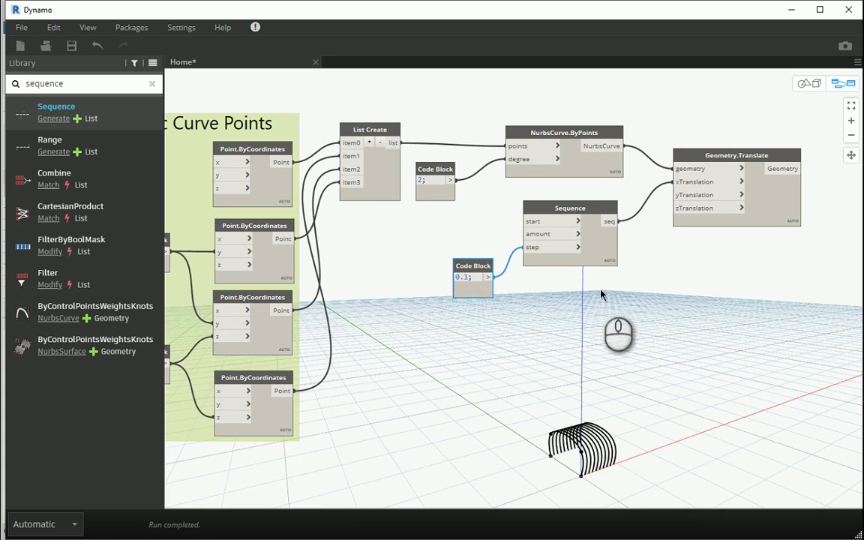
Wire a 30 Code Block into the Sequence amount and inspect the row of arches
double_click(467, 236)
text(30;)
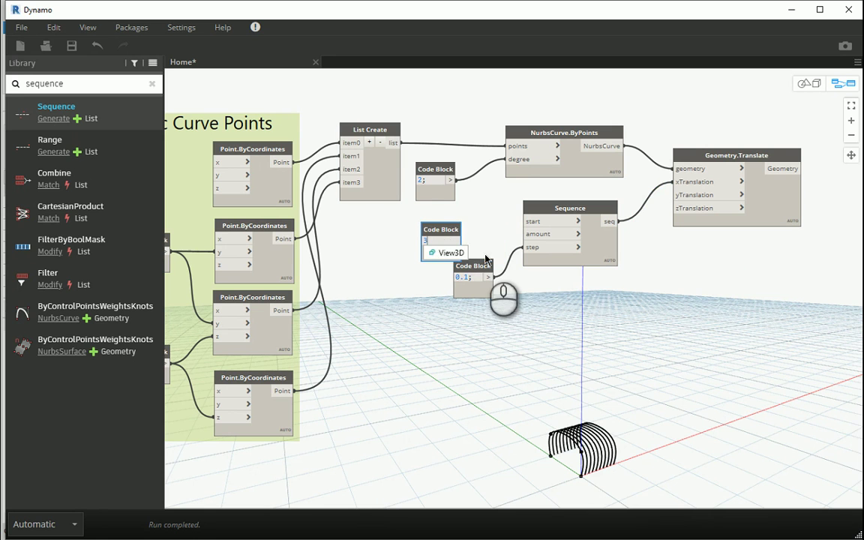
click(515, 293)
drag(455, 241, 525, 234)
drag(453, 229, 484, 222)
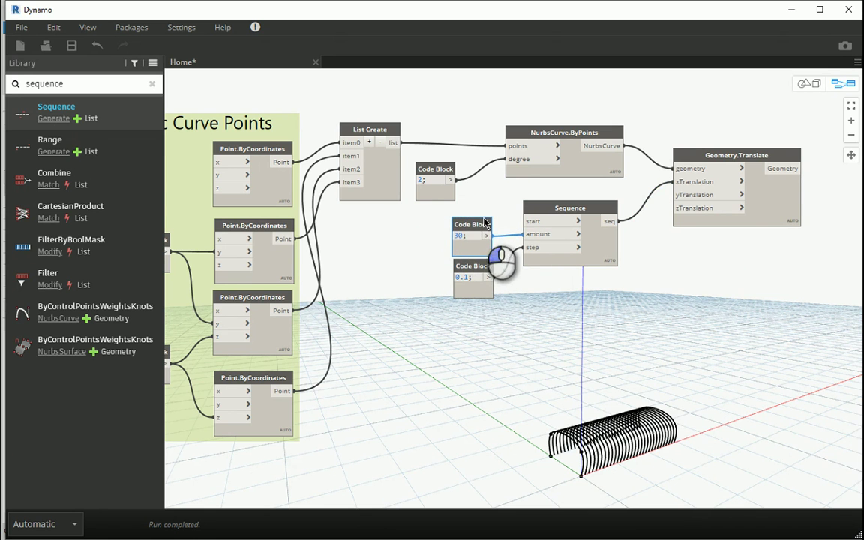
click(808, 83)
right_drag(671, 439, 667, 411)
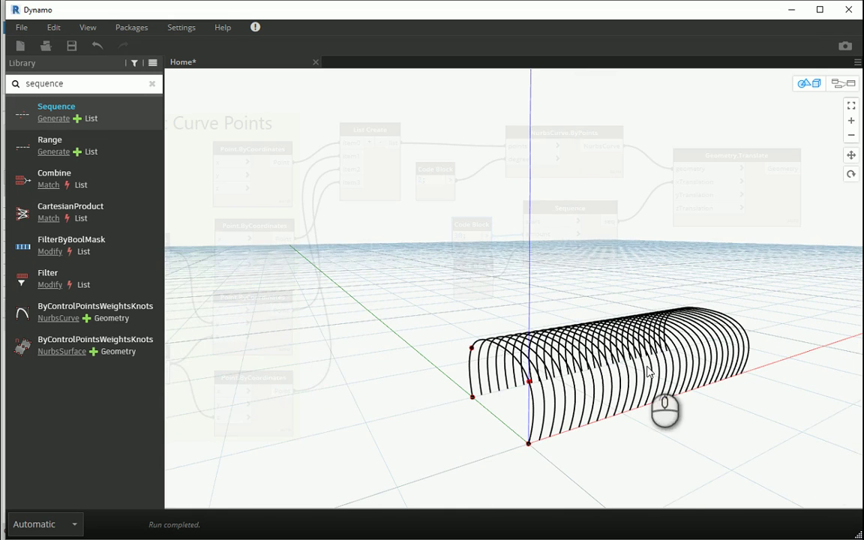
click(842, 83)
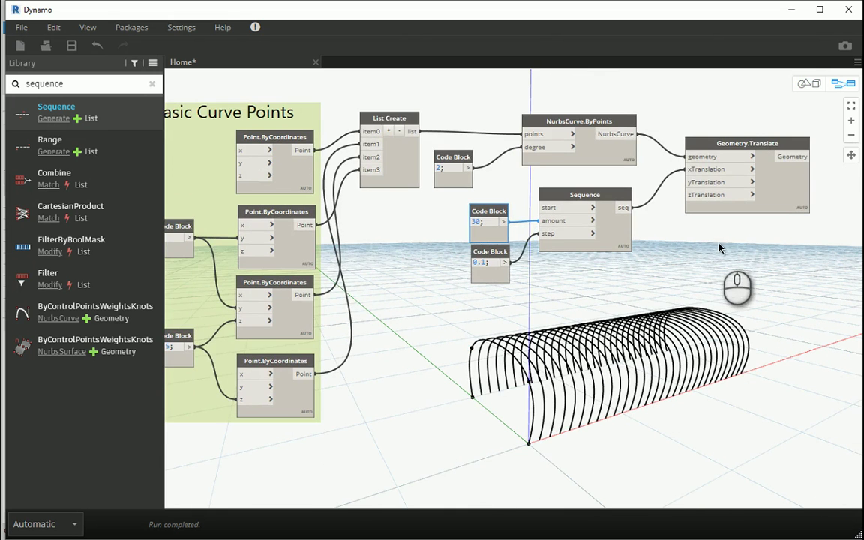
middle_drag(719, 247, 470, 240)
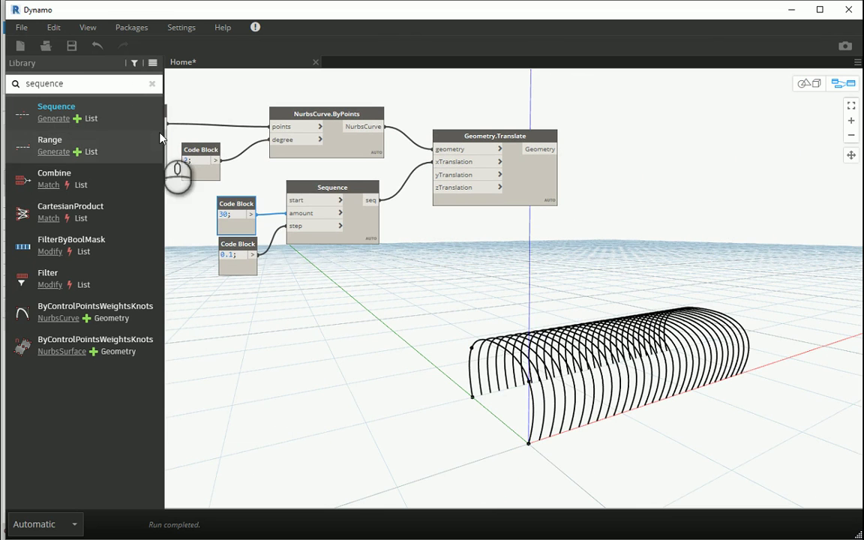
Add a PolyCurve.ByThickeningCurve node fed by the translated arches as its curve
triple_click(84, 81)
key(BackSpace)
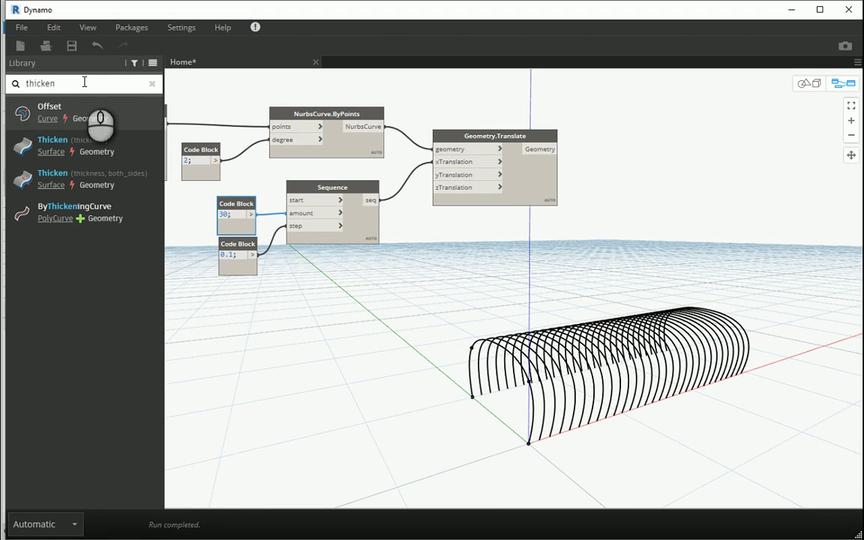
mouse_move(28, 126)
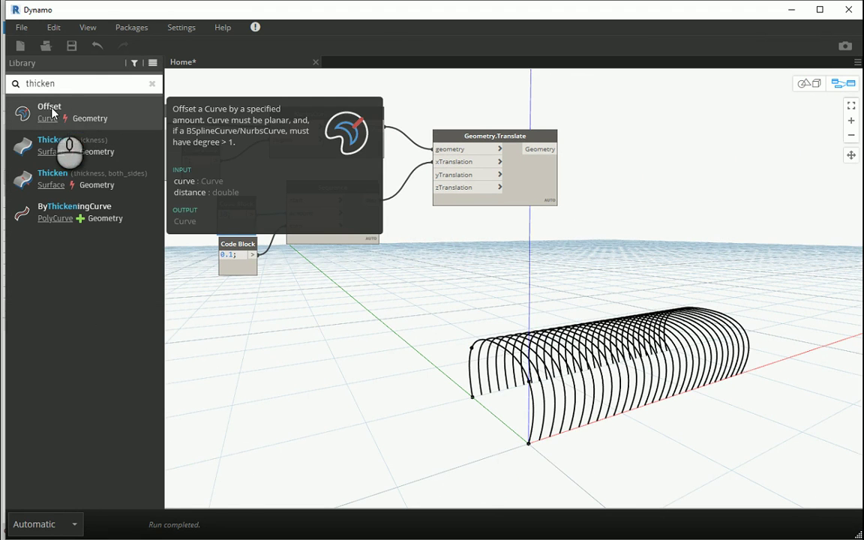
click(63, 207)
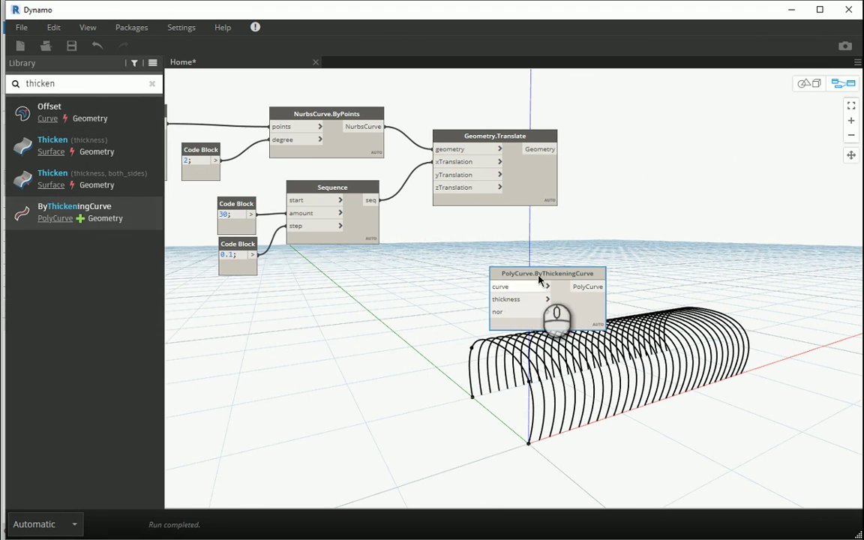
drag(538, 280, 648, 136)
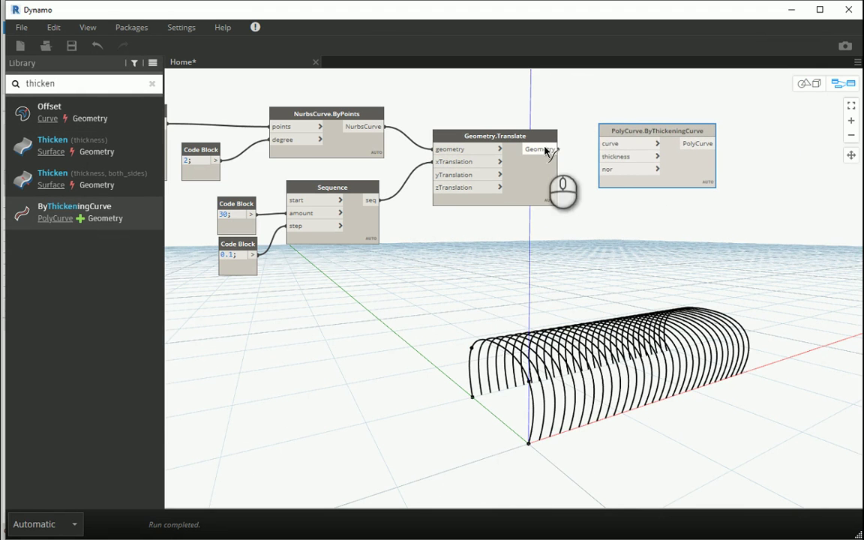
drag(546, 151, 640, 154)
click(619, 233)
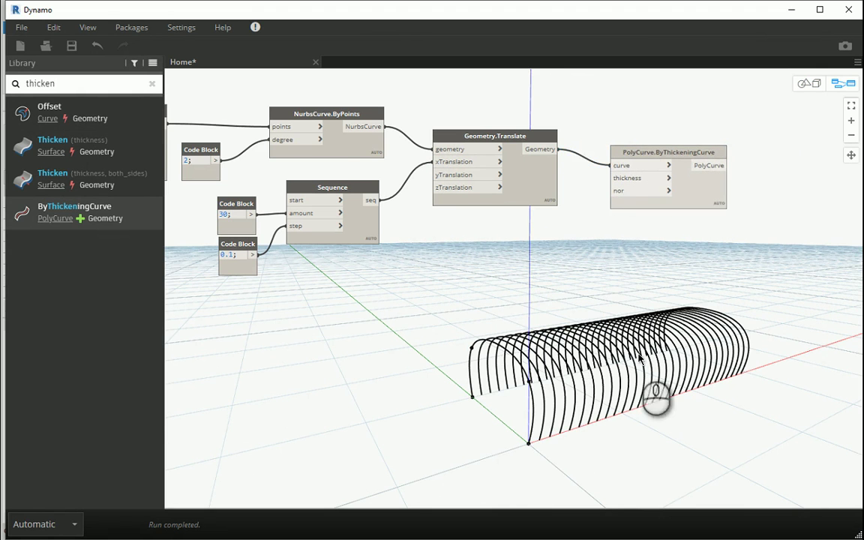
Wire a 0.05 Code Block into the thickening node's thickness input
scroll(640, 359, up, 3)
scroll(639, 286, down, 3)
scroll(575, 135, up, 3)
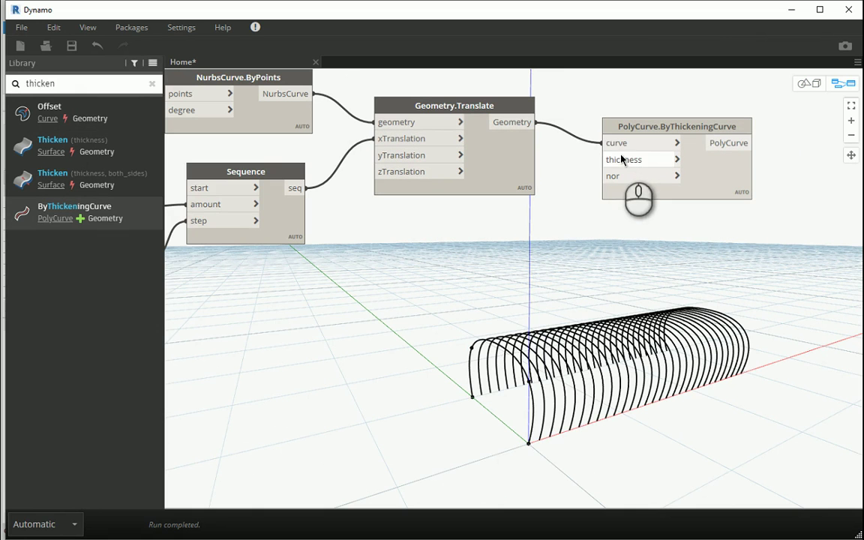
double_click(521, 223)
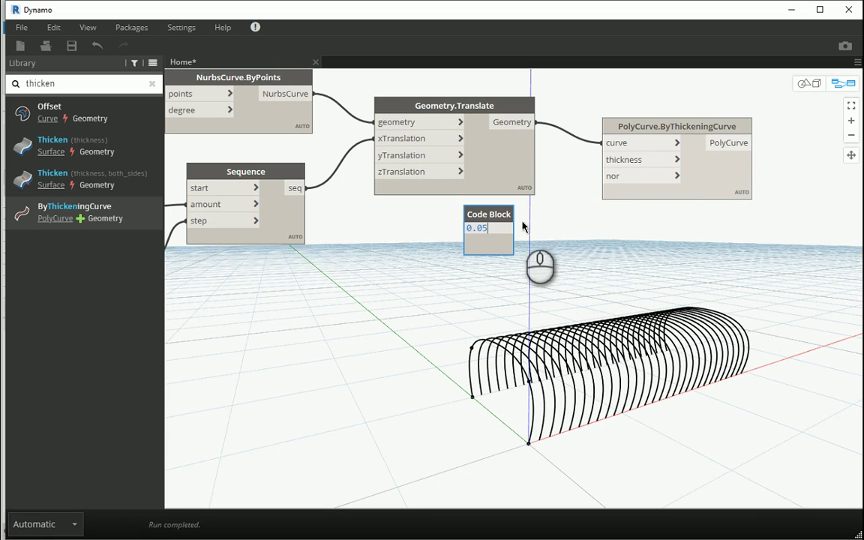
click(521, 219)
drag(516, 217, 607, 159)
drag(651, 125, 658, 136)
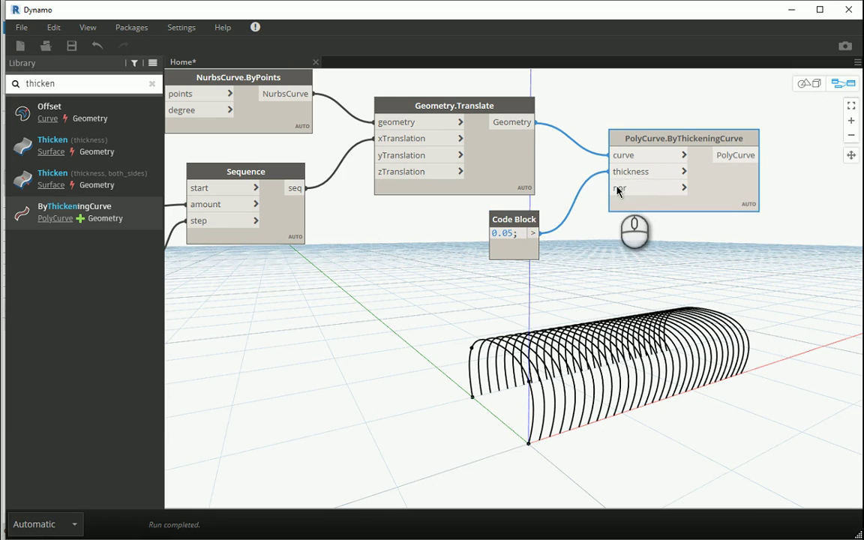
mouse_move(620, 194)
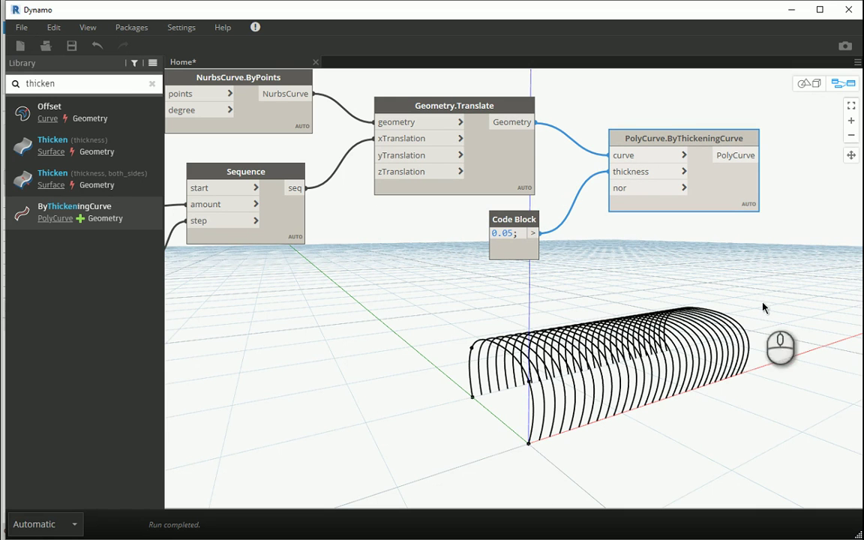
Place a Vector.XAxis node from an 'x' search as the thickening normal
double_click(34, 83)
text(x)
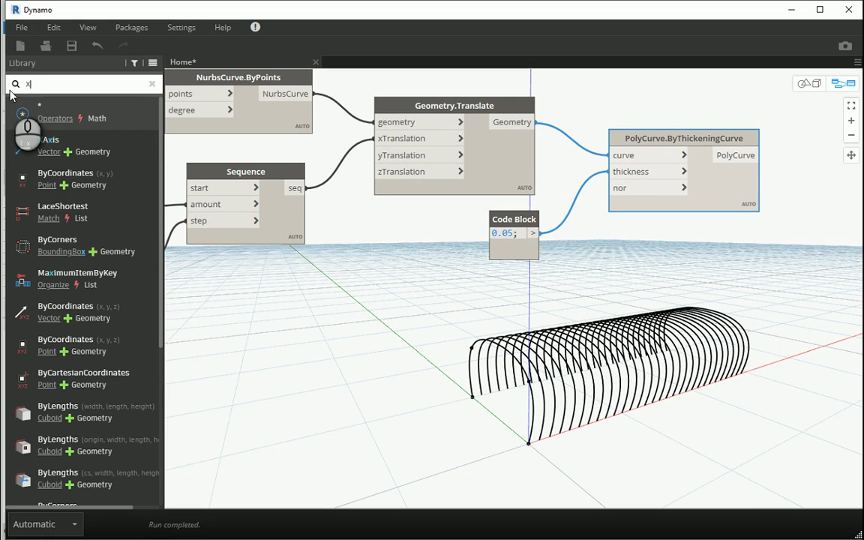
mouse_move(42, 146)
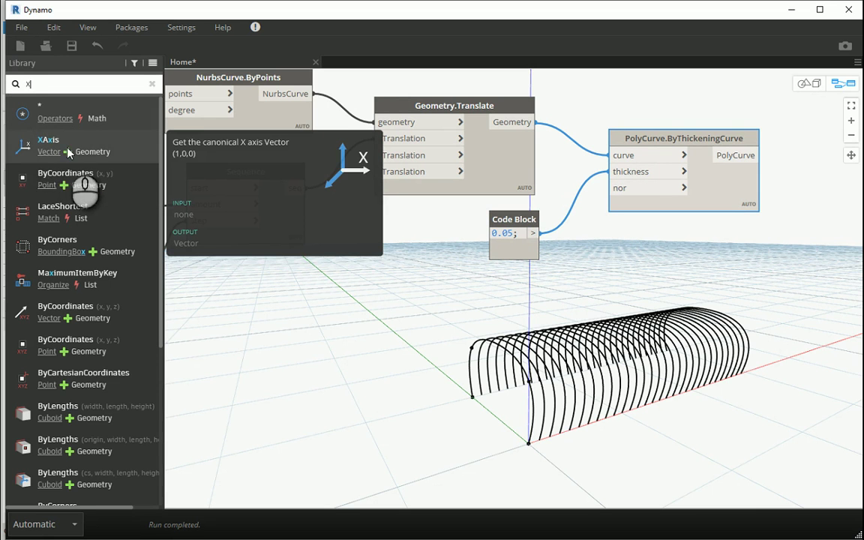
drag(27, 150, 611, 188)
drag(530, 285, 522, 279)
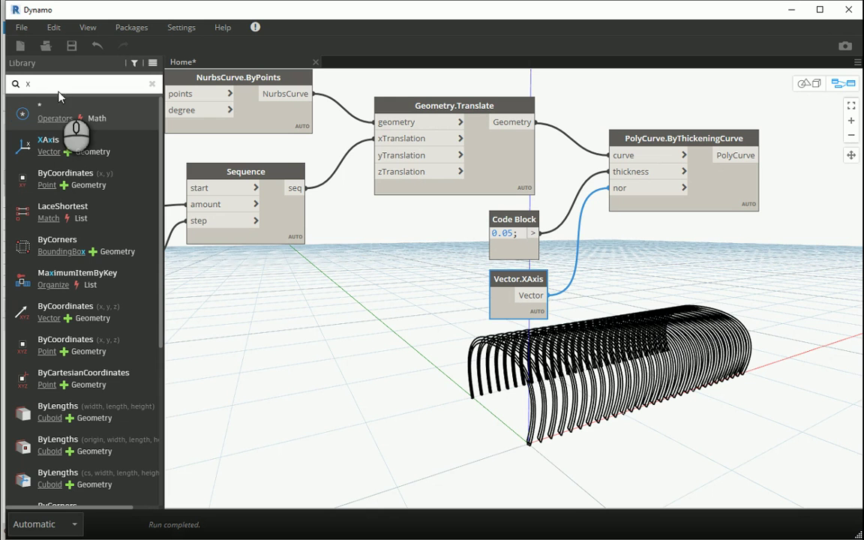
drag(55, 85, 6, 85)
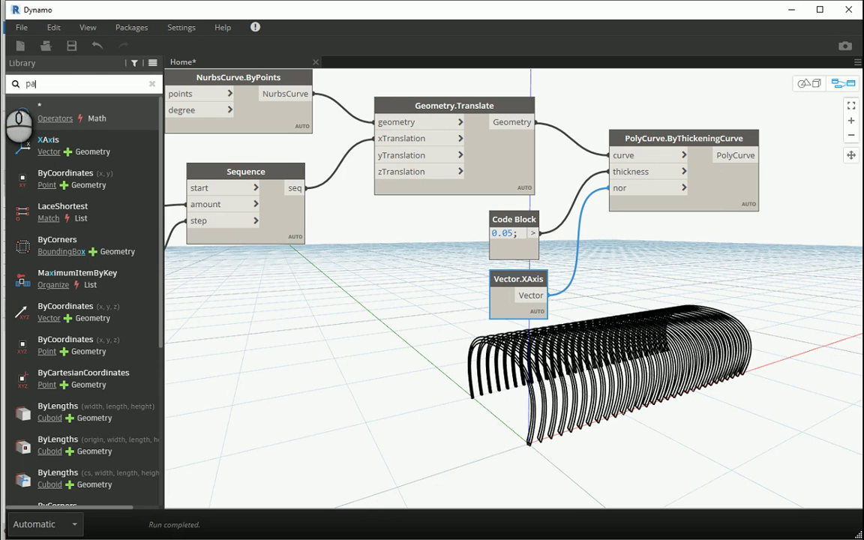
Add a Surface.ByPatch node taking the thickened outlines as its closedCurve
text(patch)
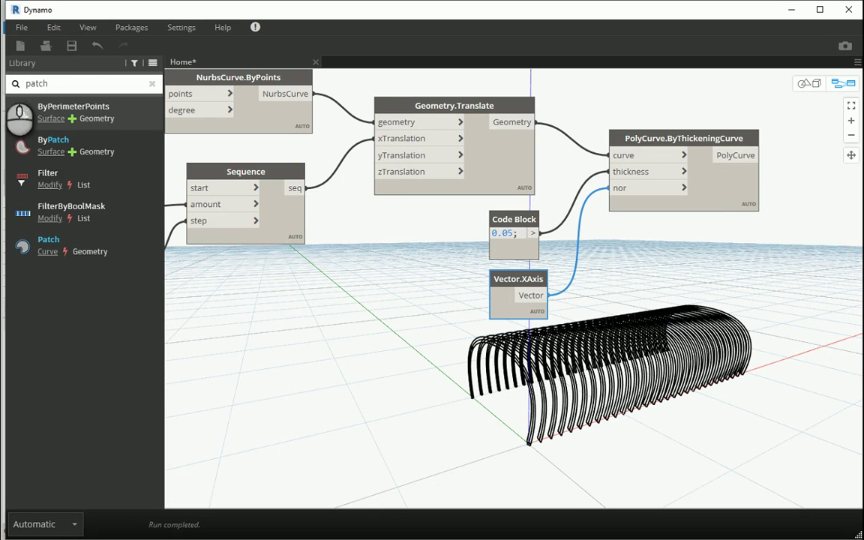
click(27, 134)
drag(574, 298, 731, 225)
middle_drag(731, 225, 587, 218)
scroll(587, 218, up, 2)
drag(591, 219, 675, 135)
click(592, 139)
click(623, 152)
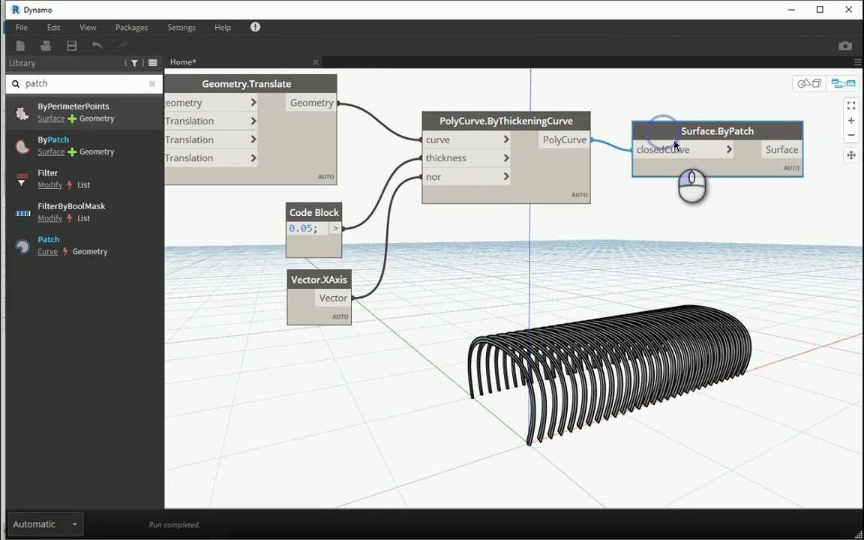
Turn off Preview on the thickening and Geometry.Translate nodes to show only the patch surfaces
right_click(492, 122)
click(508, 208)
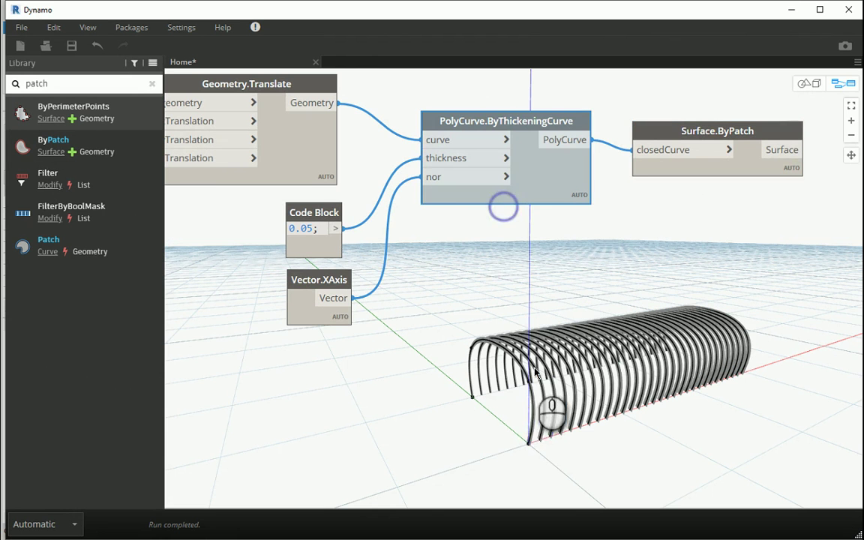
scroll(469, 217, down, 2)
scroll(266, 114, up, 1)
right_click(325, 122)
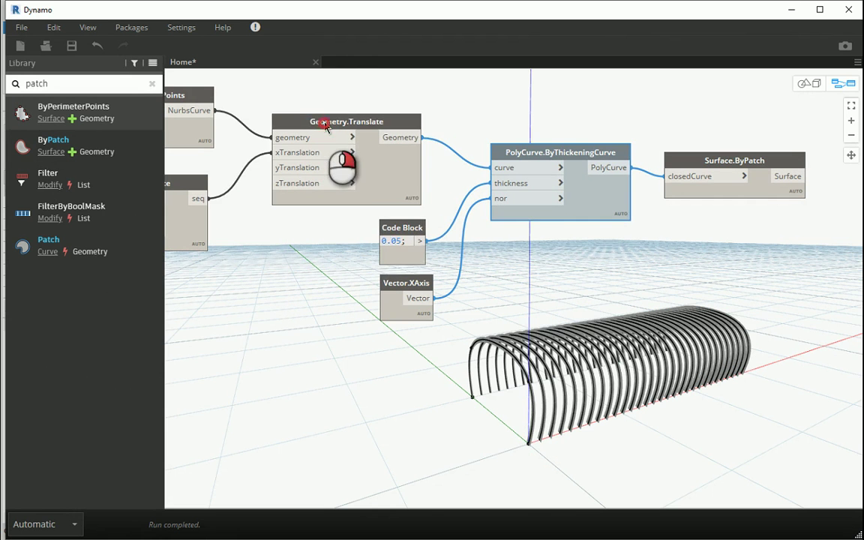
click(360, 215)
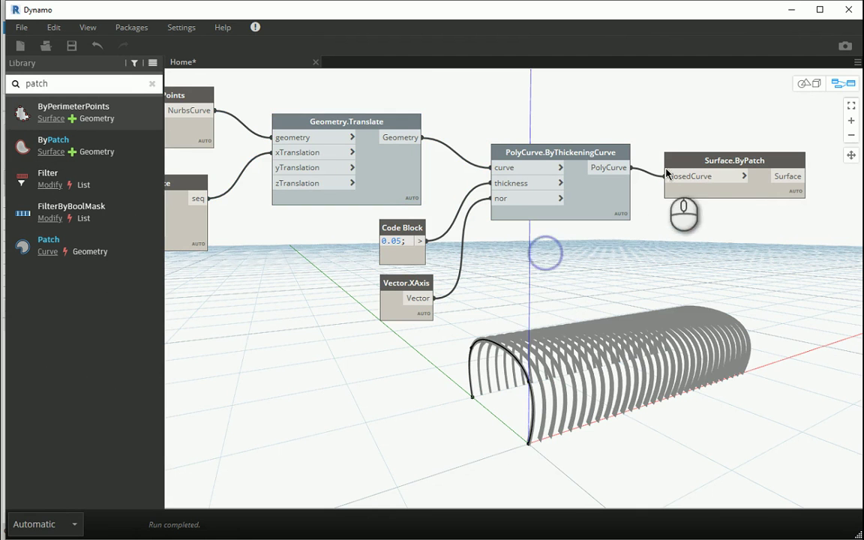
click(718, 161)
scroll(555, 454, up, 2)
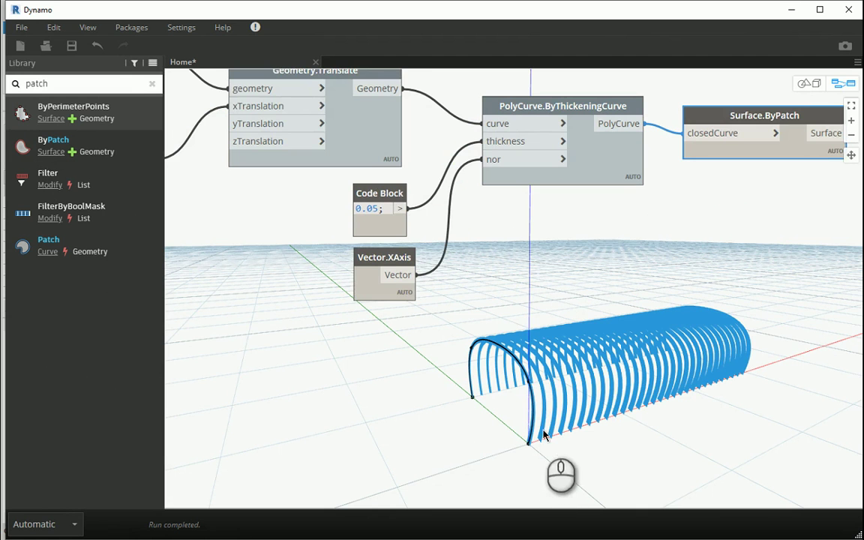
click(809, 82)
scroll(716, 312, up, 2)
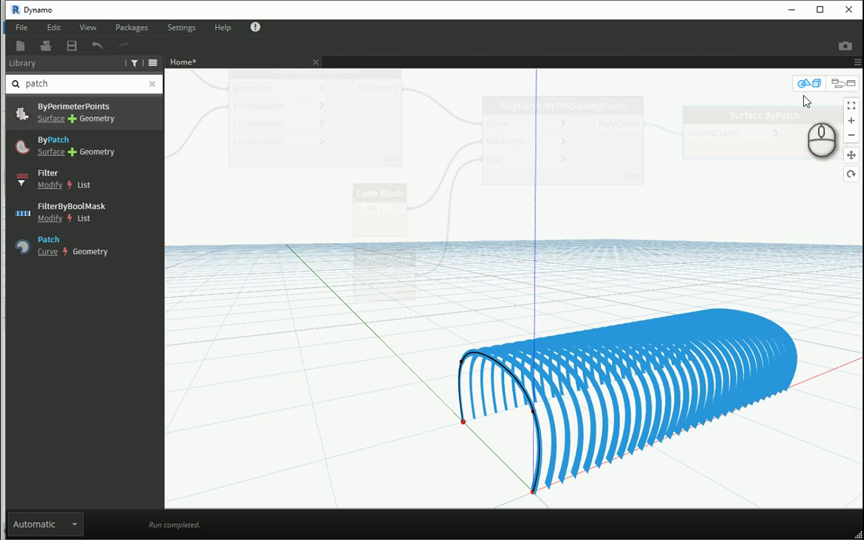
click(838, 83)
click(740, 233)
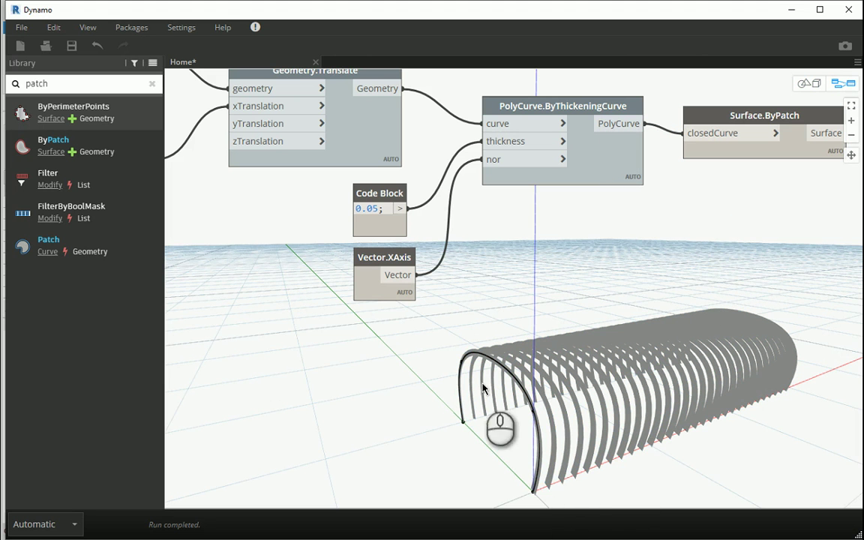
Add a Surface.Thicken node fed by the Surface.ByPatch surfaces
click(66, 82)
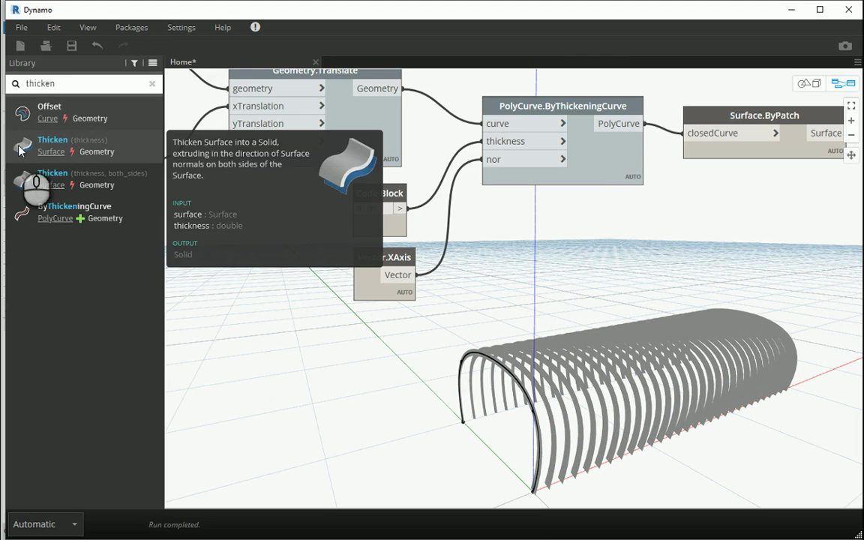
click(20, 151)
scroll(571, 245, down, 6)
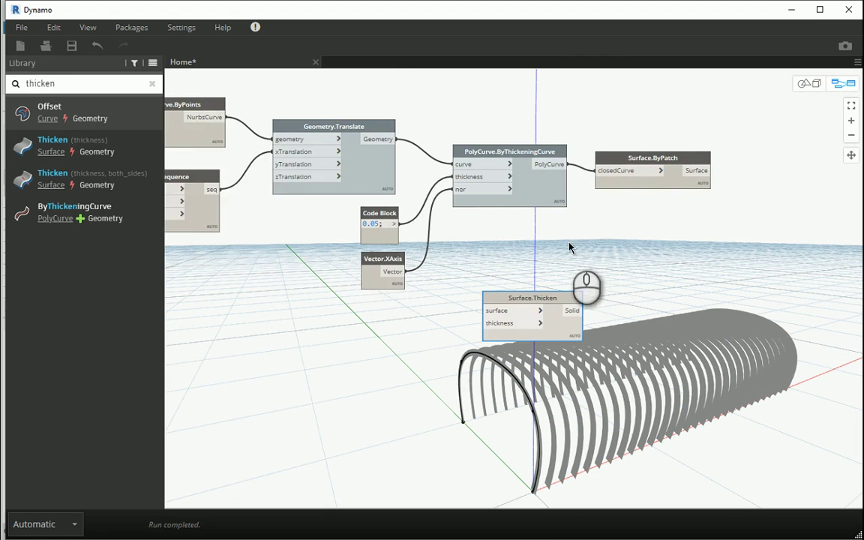
scroll(671, 204, up, 3)
drag(443, 294, 686, 171)
scroll(536, 233, up, 2)
drag(574, 161, 632, 165)
Wire a 0.05 Code Block into Surface.Thicken's thickness and view the ribs from the side
double_click(559, 225)
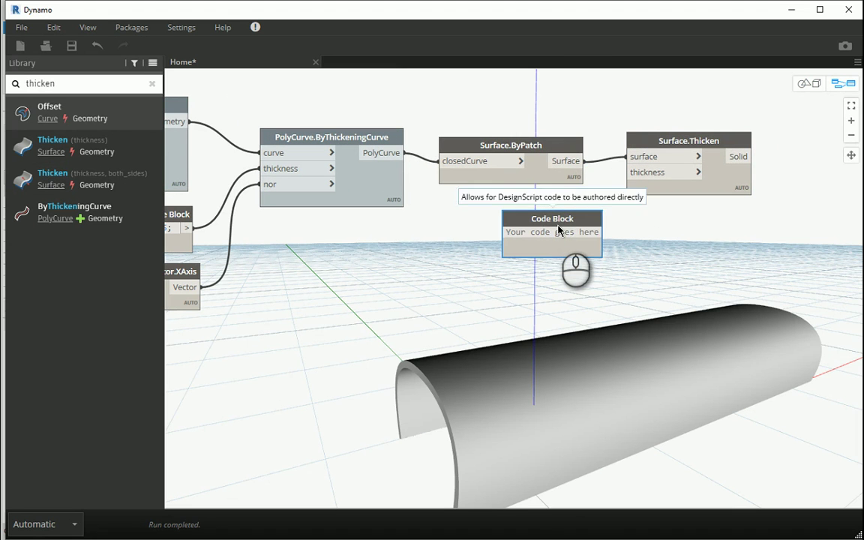
text(0.05)
click(559, 222)
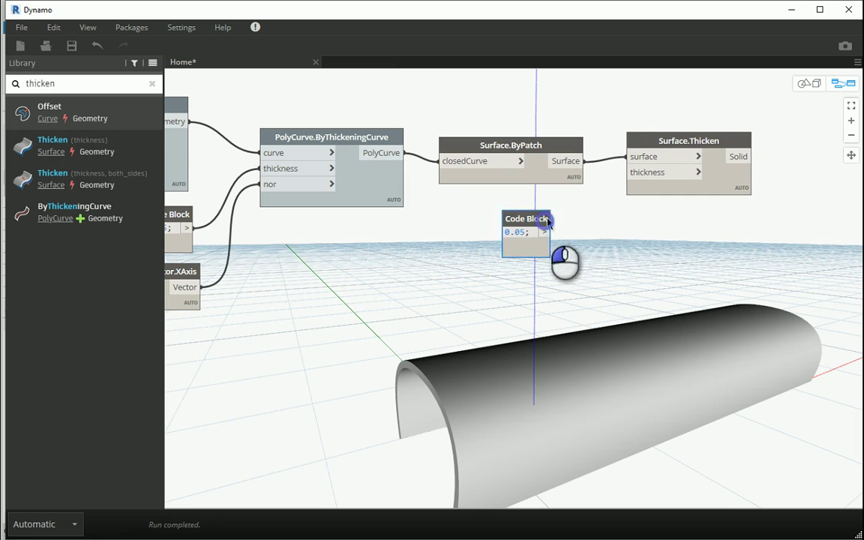
drag(548, 220, 582, 214)
click(580, 222)
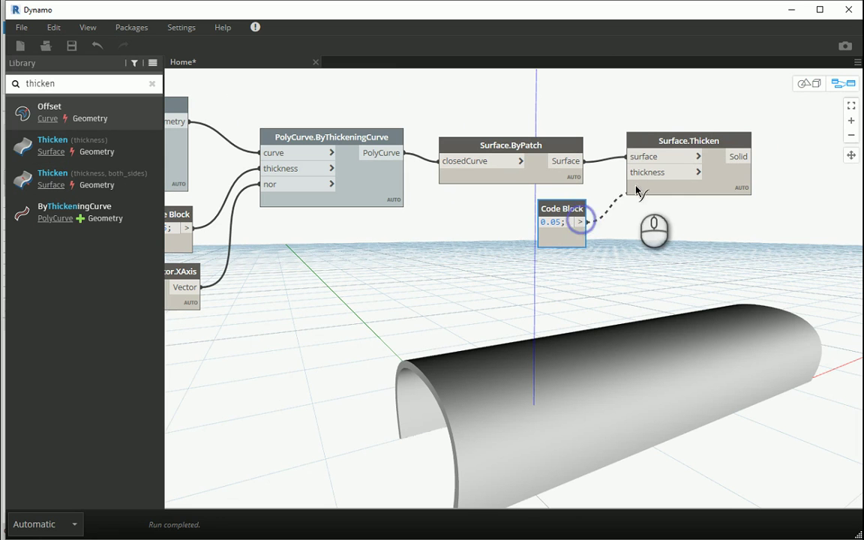
click(638, 177)
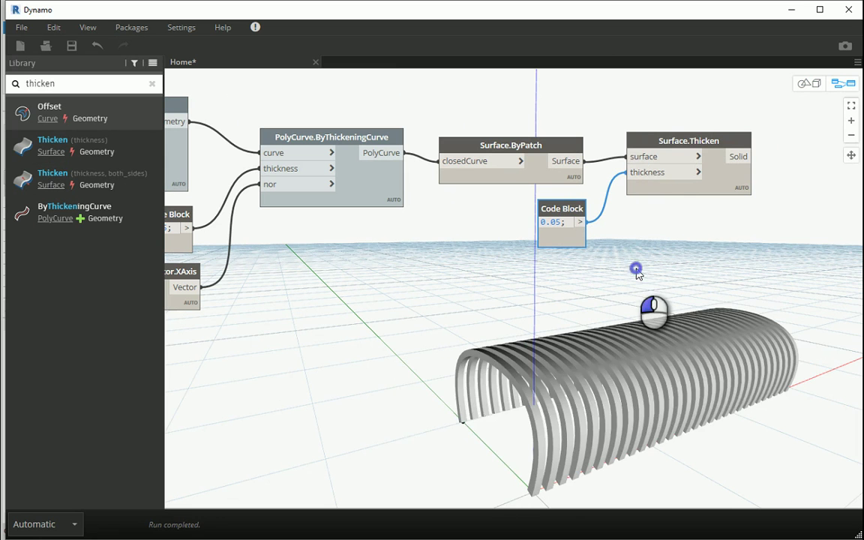
click(809, 83)
mouse_move(585, 331)
right_down()
mouse_move(572, 342)
mouse_move(555, 337)
mouse_move(608, 332)
mouse_move(614, 314)
mouse_move(584, 340)
mouse_move(600, 330)
right_up()
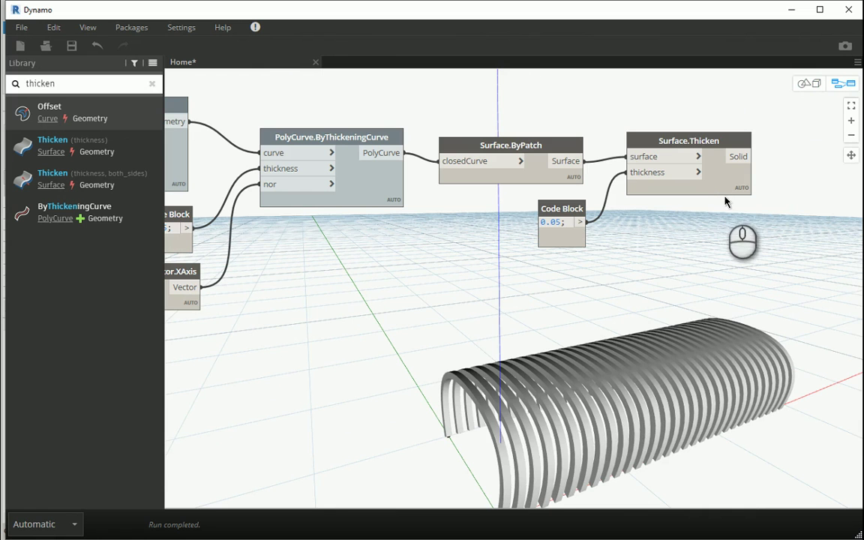
scroll(735, 188, down, 5)
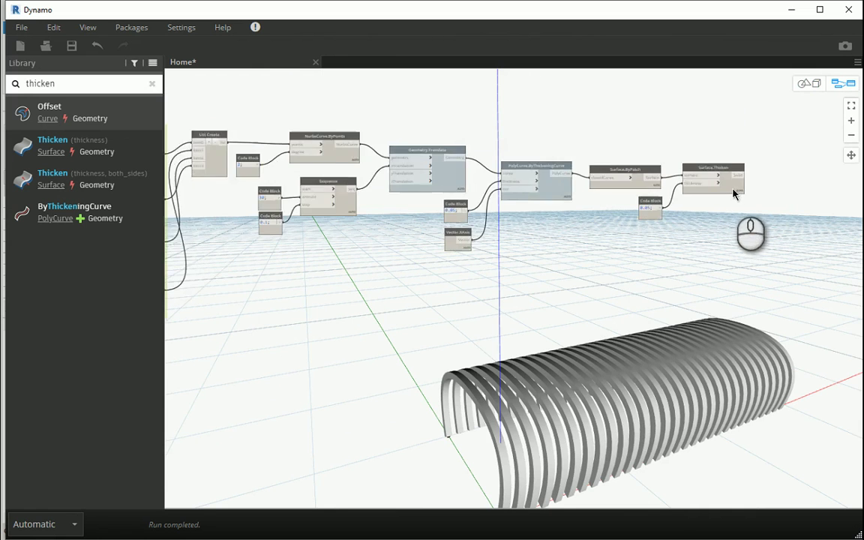
click(805, 83)
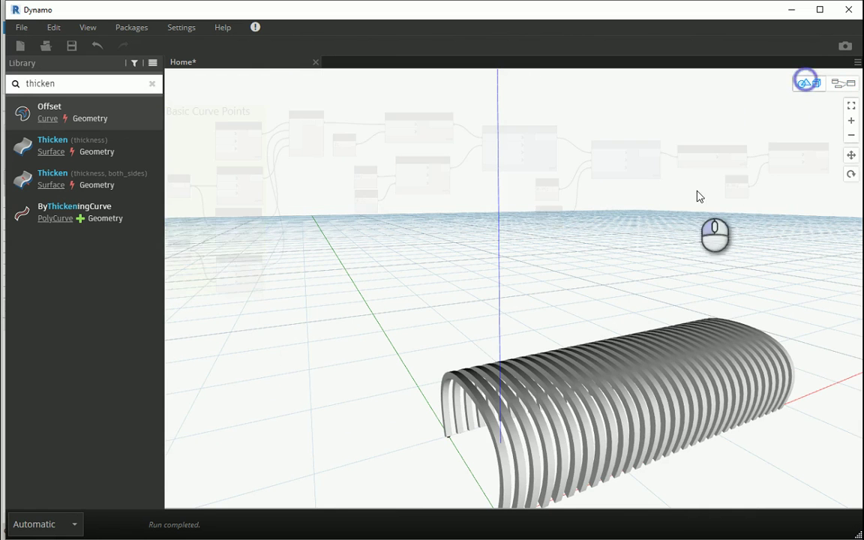
scroll(524, 348, down, 2)
scroll(524, 348, down, 2)
right_drag(550, 370, 598, 366)
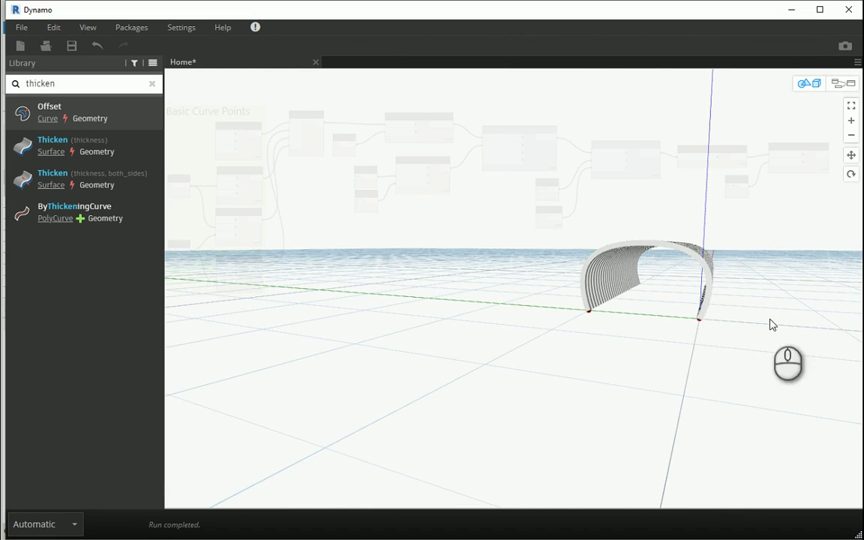
right_drag(729, 337, 703, 360)
right_drag(601, 389, 636, 382)
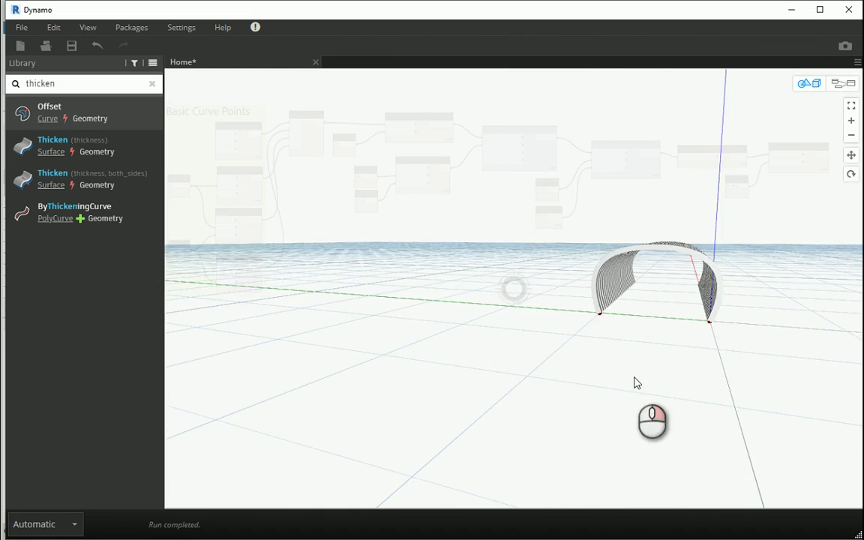
right_drag(742, 320, 746, 262)
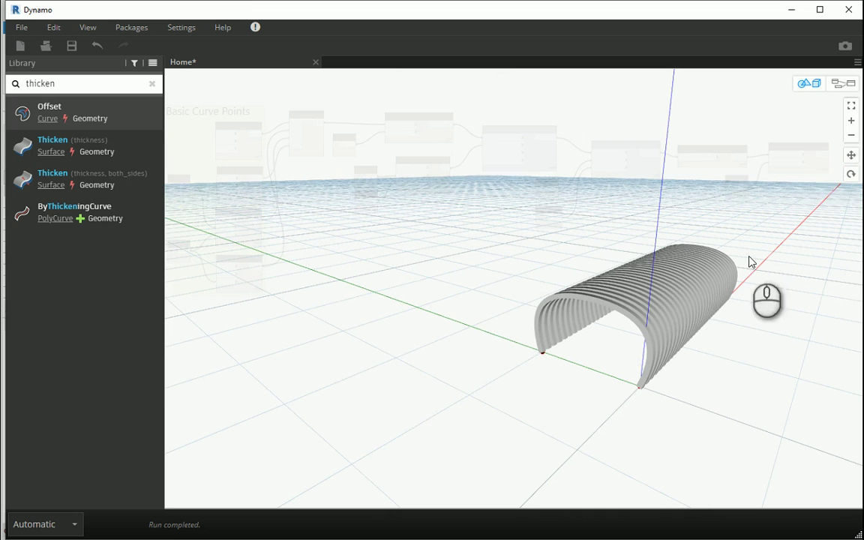
click(845, 89)
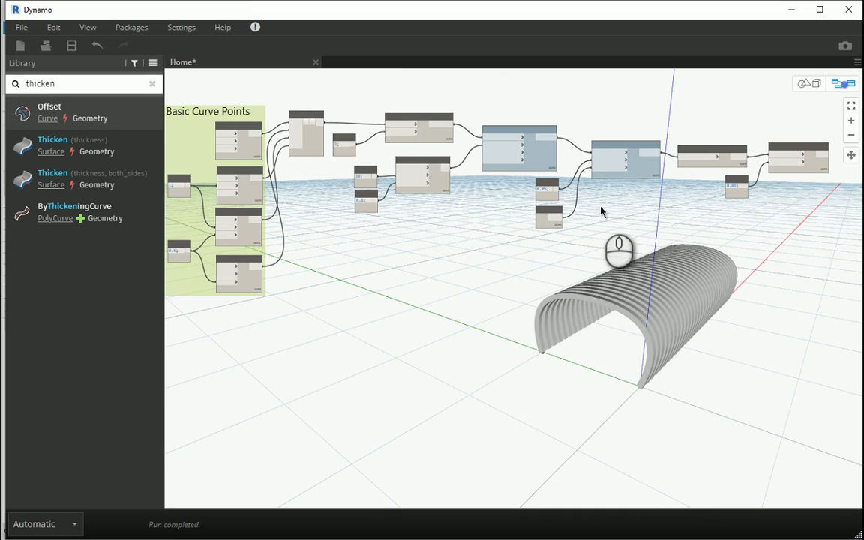
Clear the library search, collapse the Library, and tidy the graph layout
click(156, 83)
scroll(345, 222, down, 2)
click(162, 380)
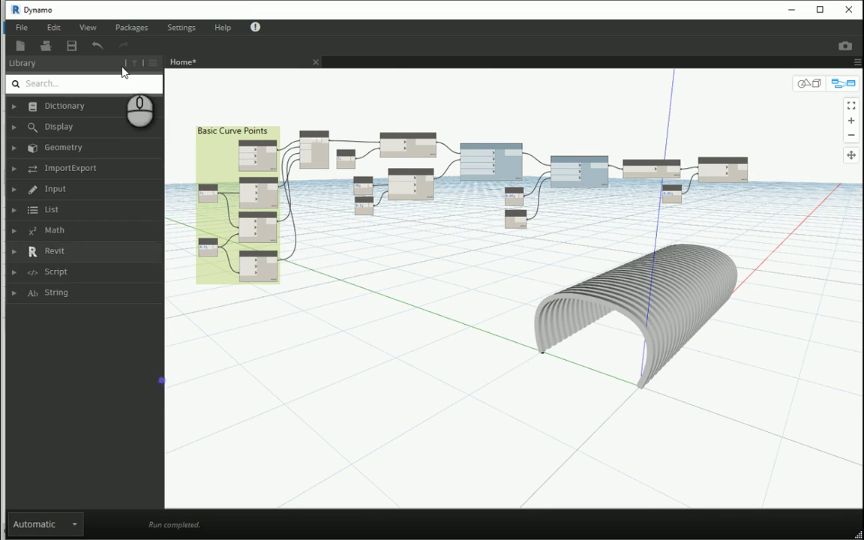
click(165, 84)
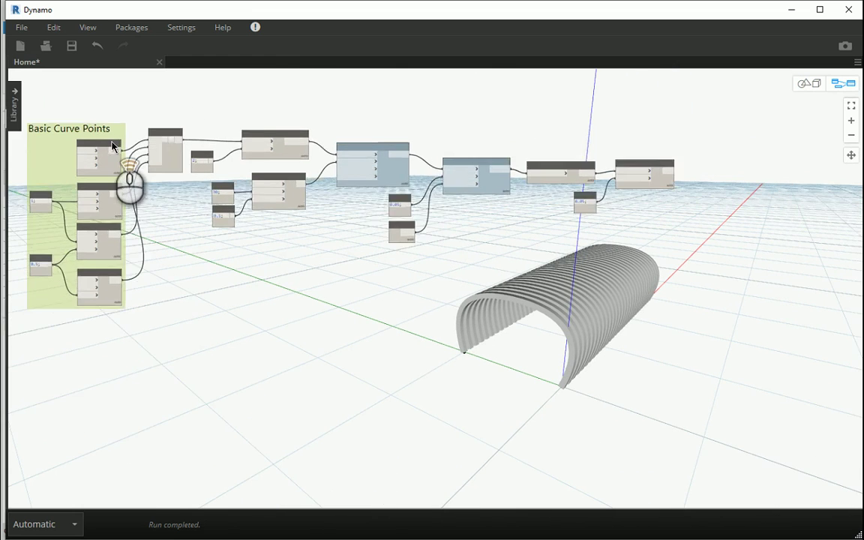
scroll(113, 146, up, 3)
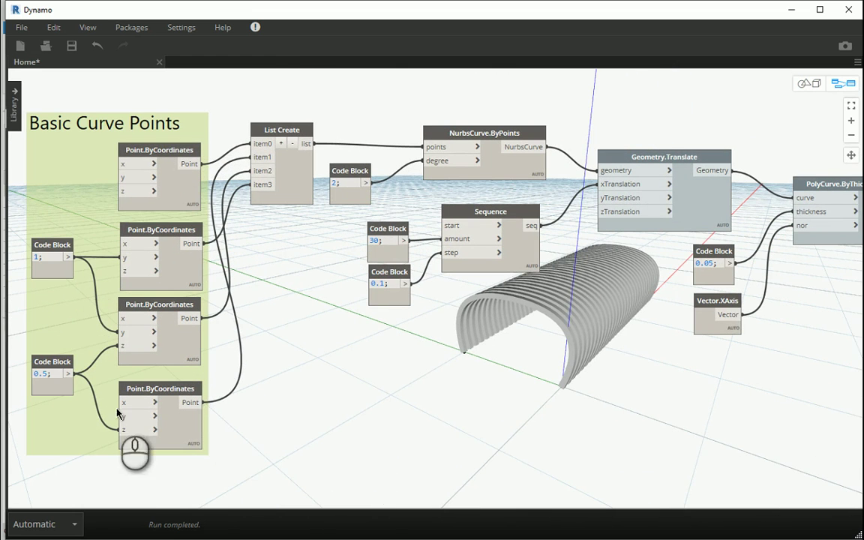
middle_drag(295, 247, 241, 243)
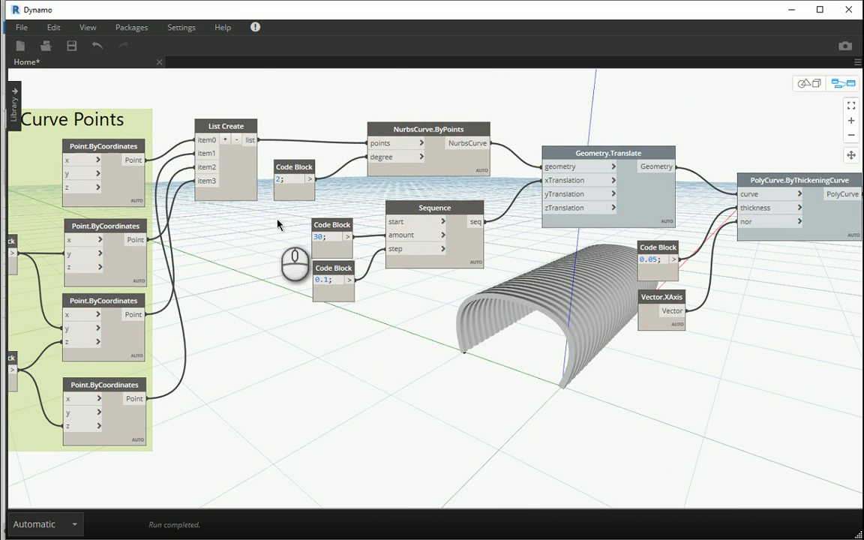
drag(389, 129, 367, 129)
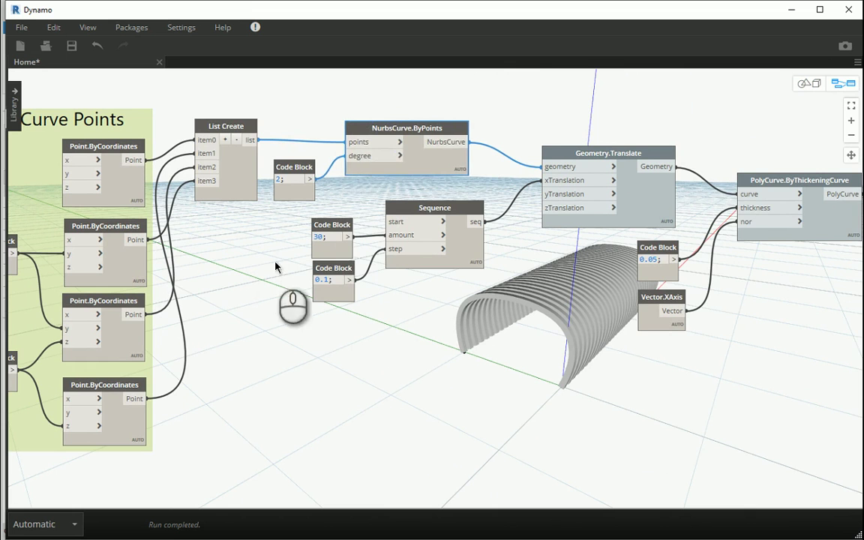
middle_drag(277, 262, 363, 280)
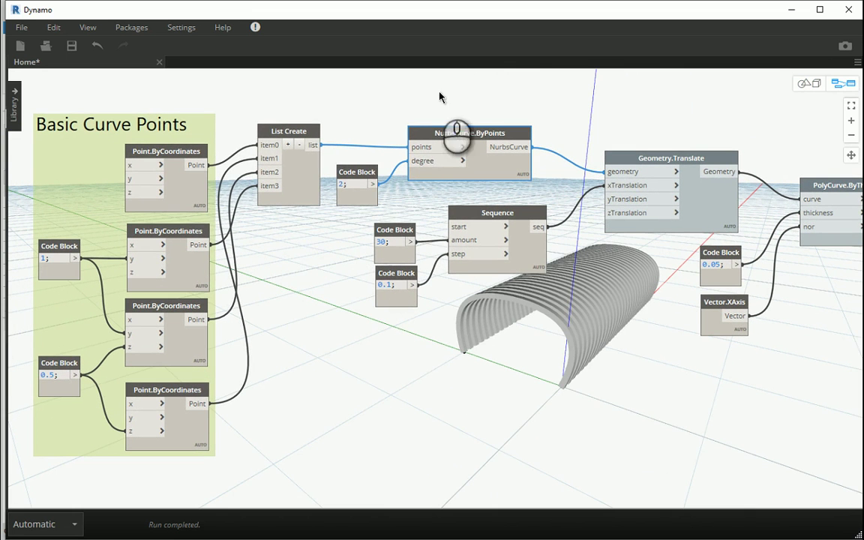
Group List Create, the degree block and NurbsCurve.ByPoints as 'Basic Curve'
drag(449, 88, 290, 193)
right_click(313, 129)
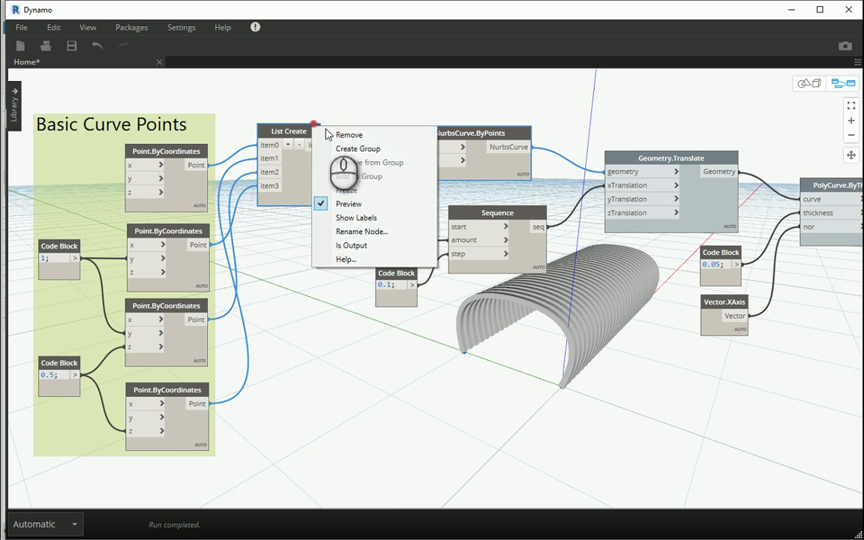
click(343, 93)
double_click(339, 91)
text(Basic Curve)
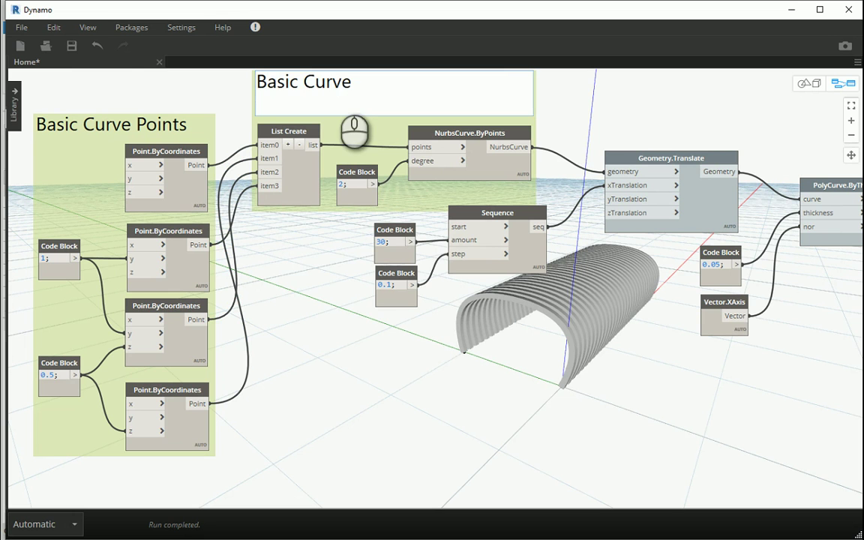
click(353, 245)
middle_drag(353, 245, 164, 226)
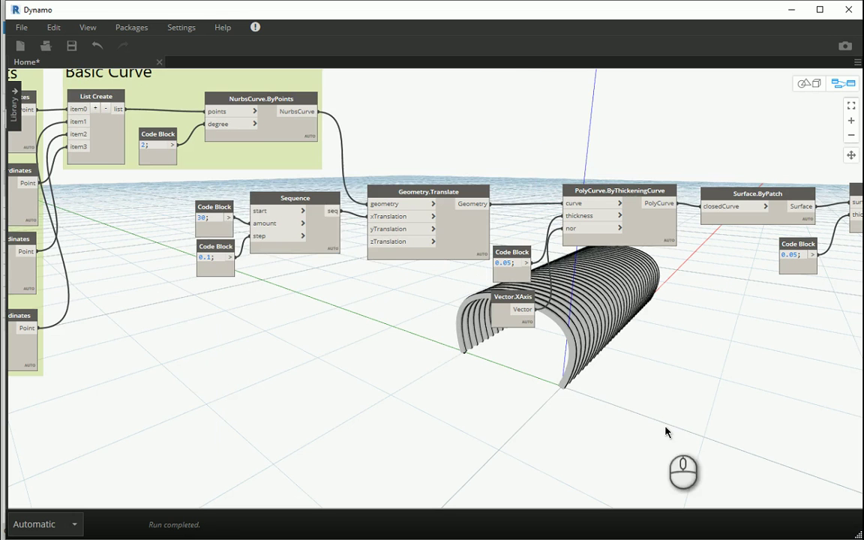
Group the Sequence, translate, thickening and vector nodes and title it 'TranslatedCurves'
drag(665, 426, 183, 180)
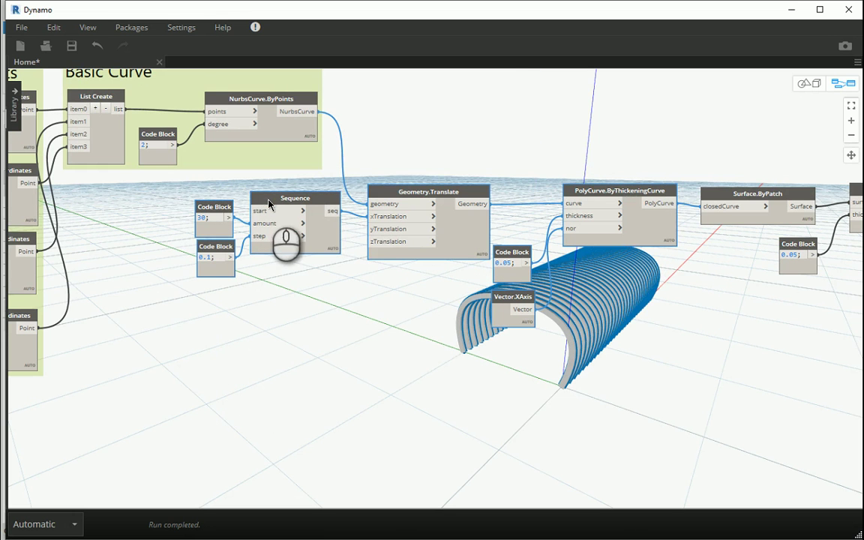
right_click(272, 207)
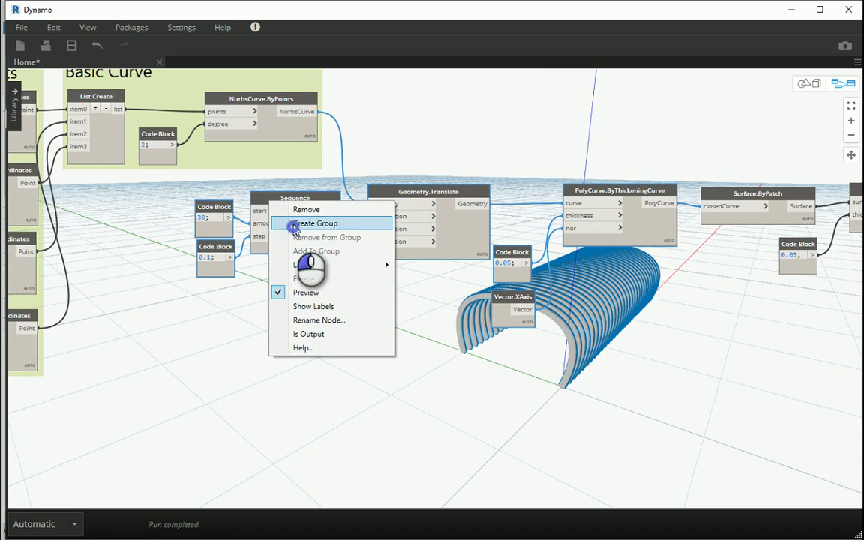
click(297, 224)
double_click(255, 174)
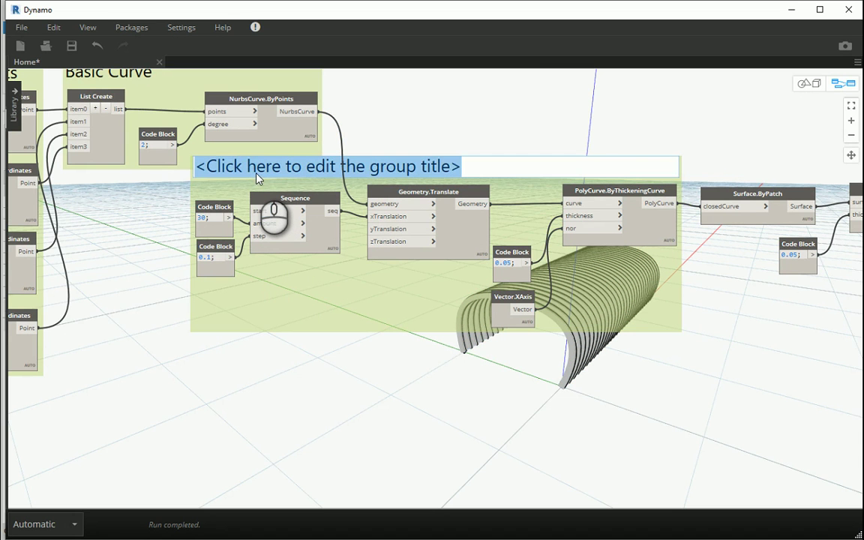
text(Curves)
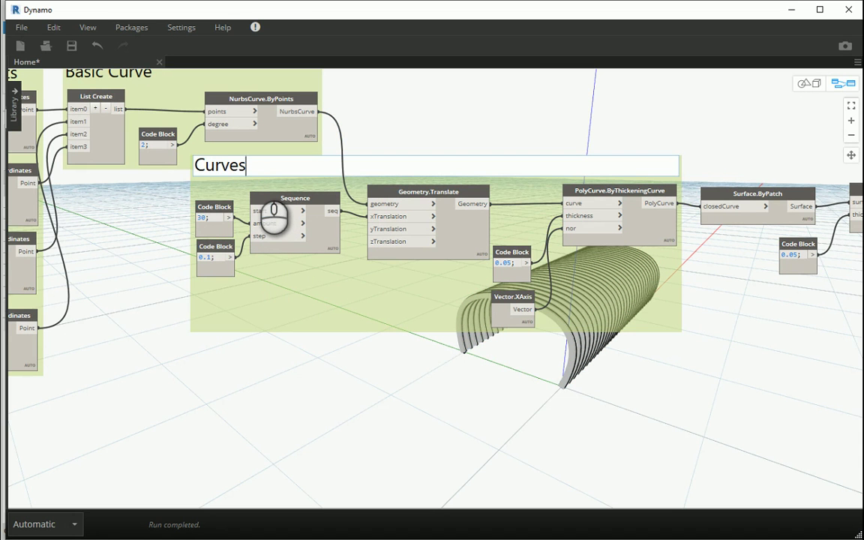
click(286, 382)
drag(222, 170, 168, 202)
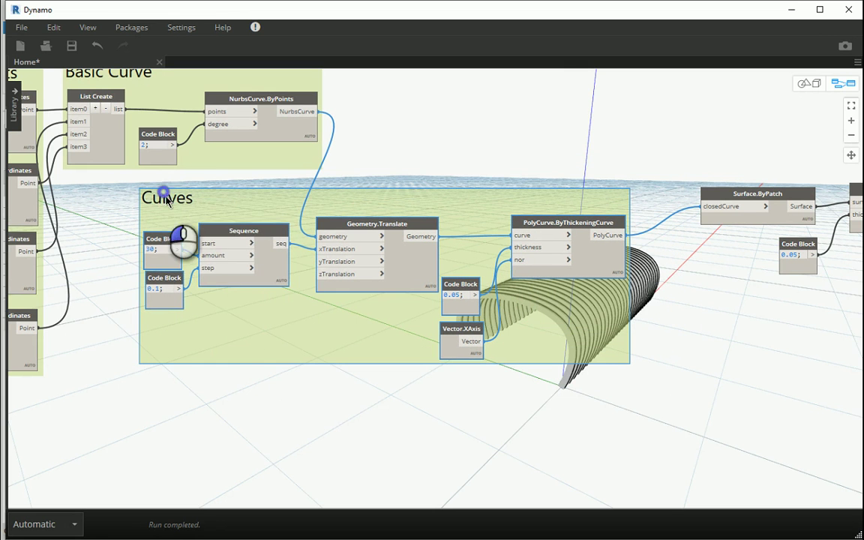
right_click(166, 198)
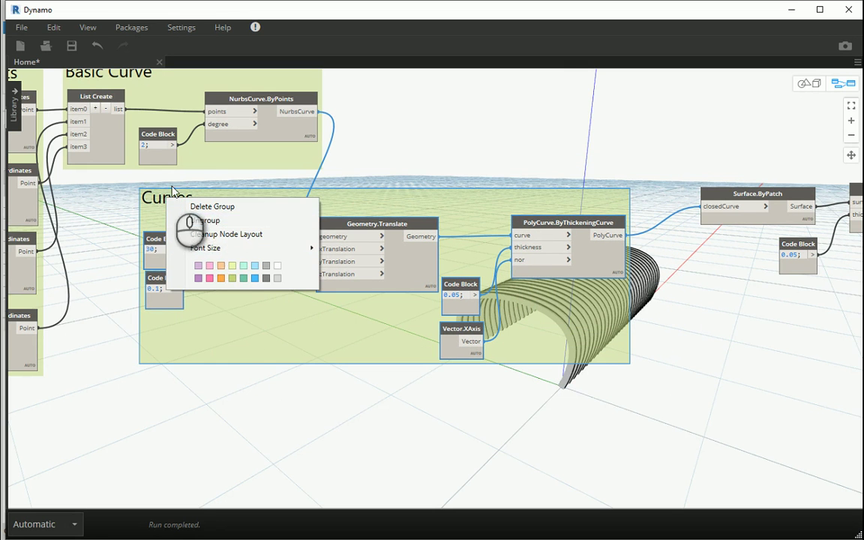
click(172, 192)
double_click(180, 197)
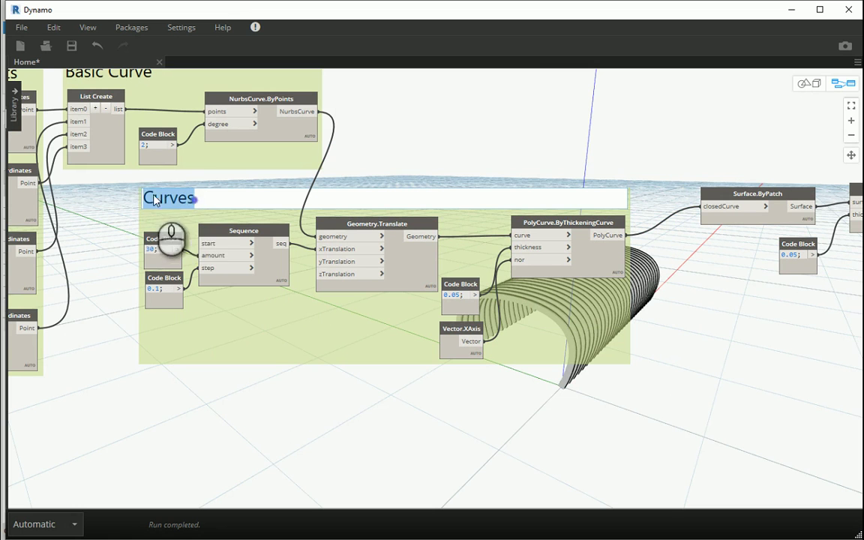
click(204, 199)
click(152, 199)
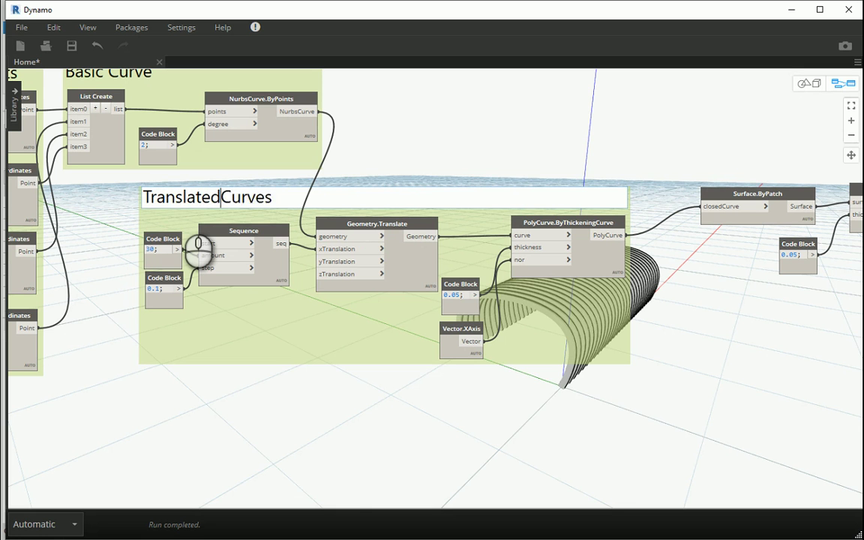
Arrange Surface.ByPatch, its 0.05 Code Block and Surface.Thicken close together on the canvas
scroll(337, 420, down, 2)
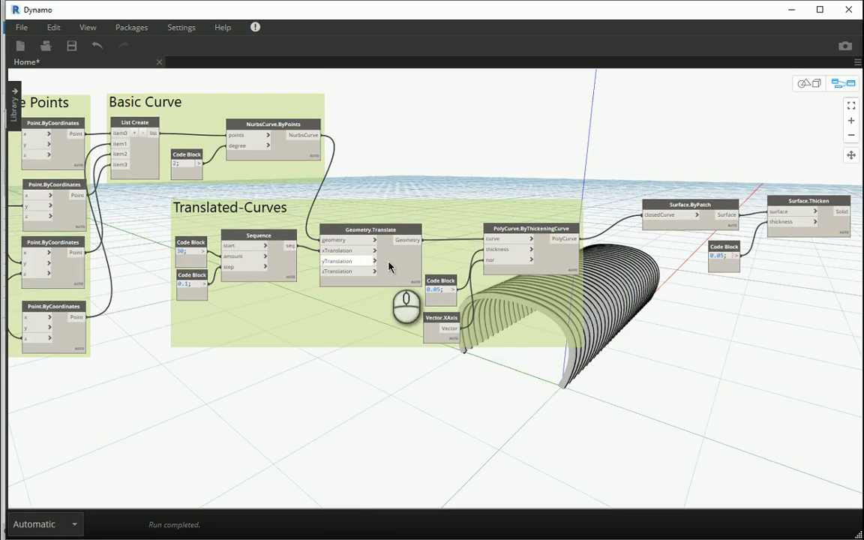
scroll(450, 293, right, 5)
scroll(573, 272, up, 2)
click(630, 201)
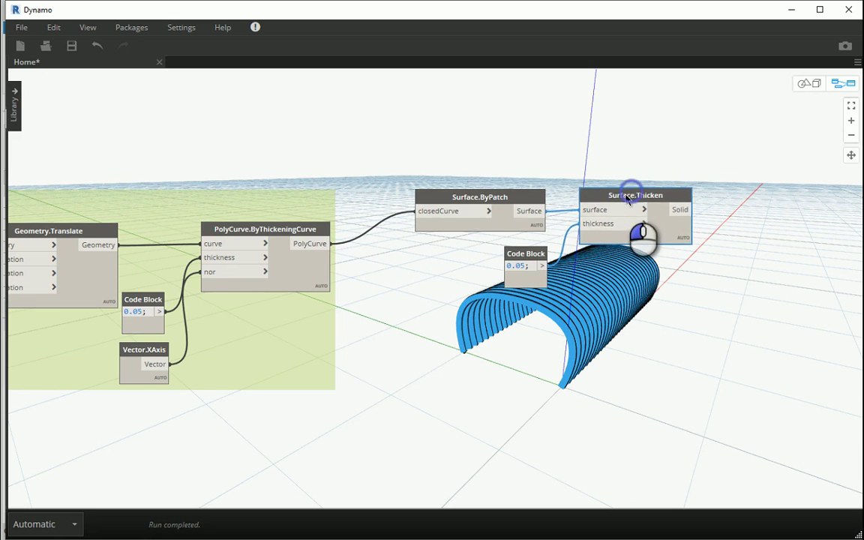
drag(530, 257, 407, 279)
drag(468, 198, 431, 202)
drag(408, 274, 443, 252)
drag(445, 208, 434, 229)
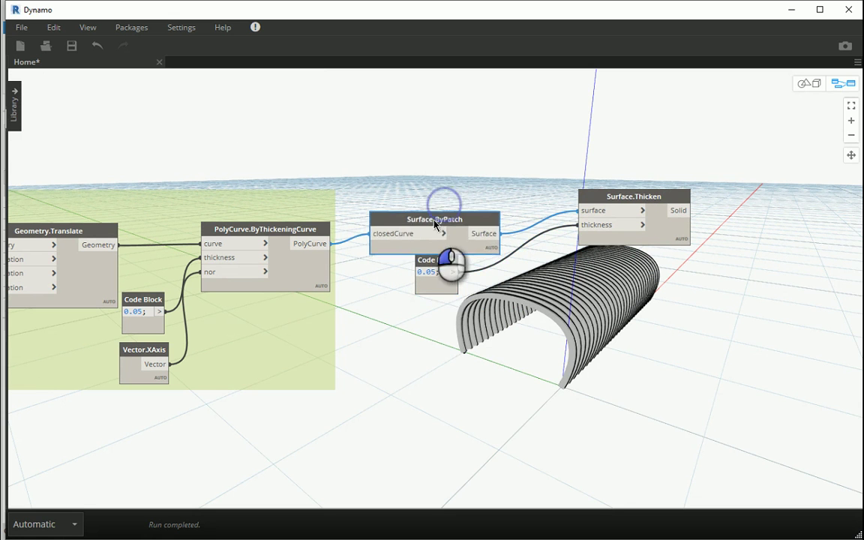
drag(444, 261, 452, 278)
click(602, 196)
drag(602, 197, 538, 242)
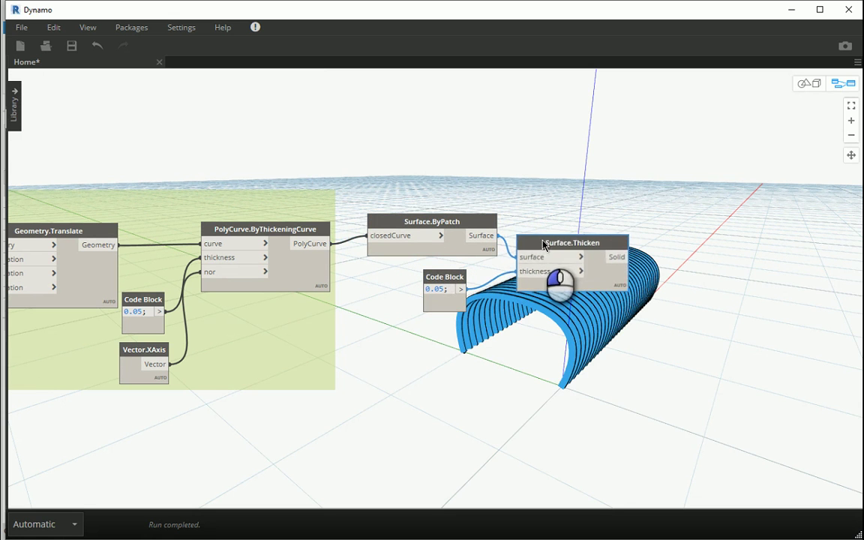
Group the three selected bench nodes and title the group 'Bench'
drag(602, 137, 418, 363)
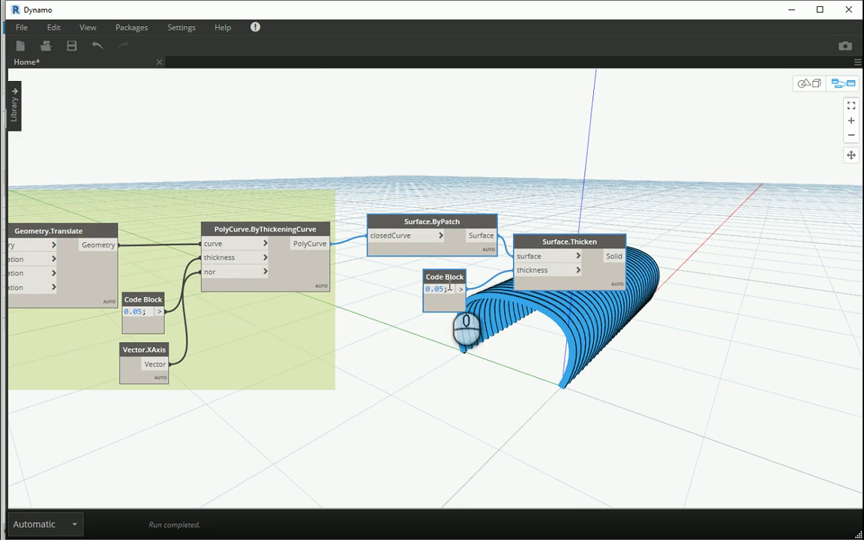
right_click(418, 218)
click(447, 239)
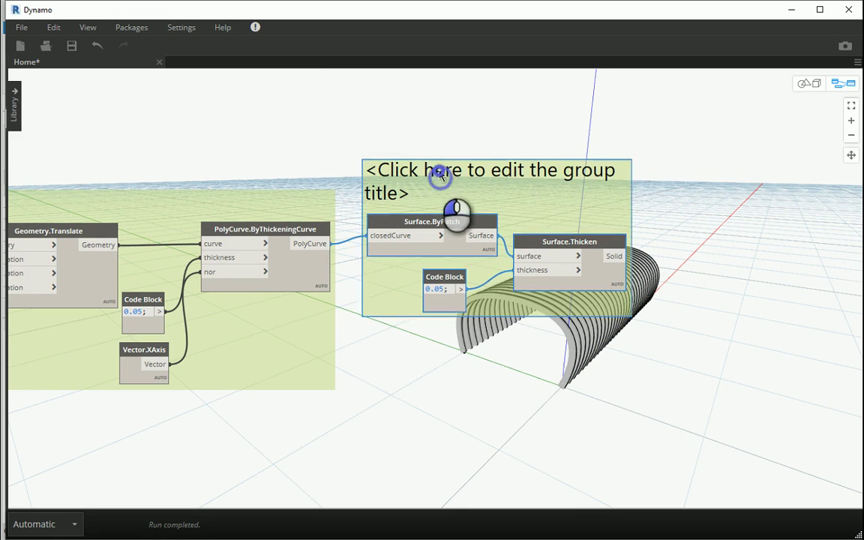
double_click(441, 183)
text(Bench)
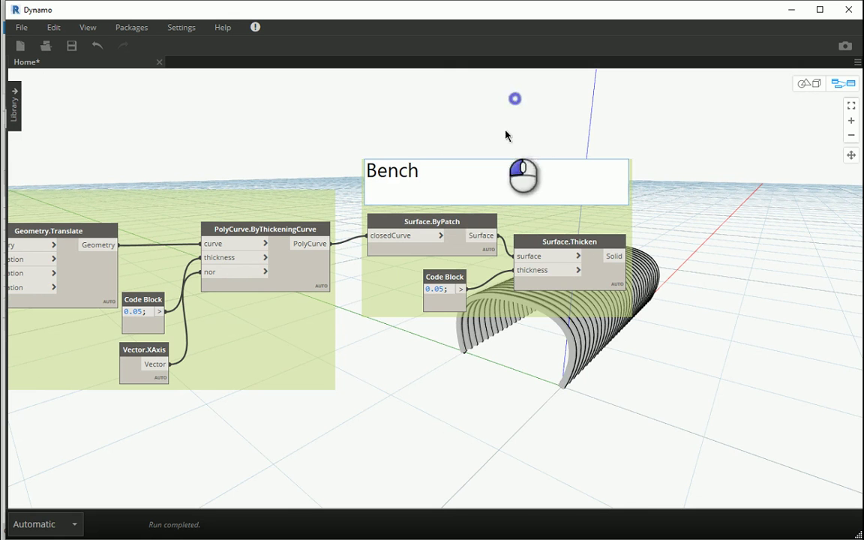
click(507, 135)
click(459, 198)
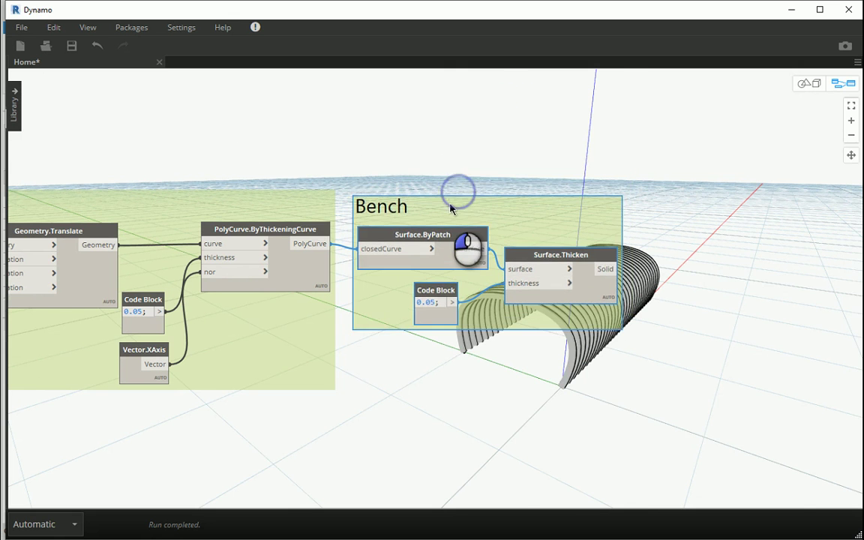
click(565, 143)
scroll(565, 142, down, 5)
middle_drag(636, 200, 613, 198)
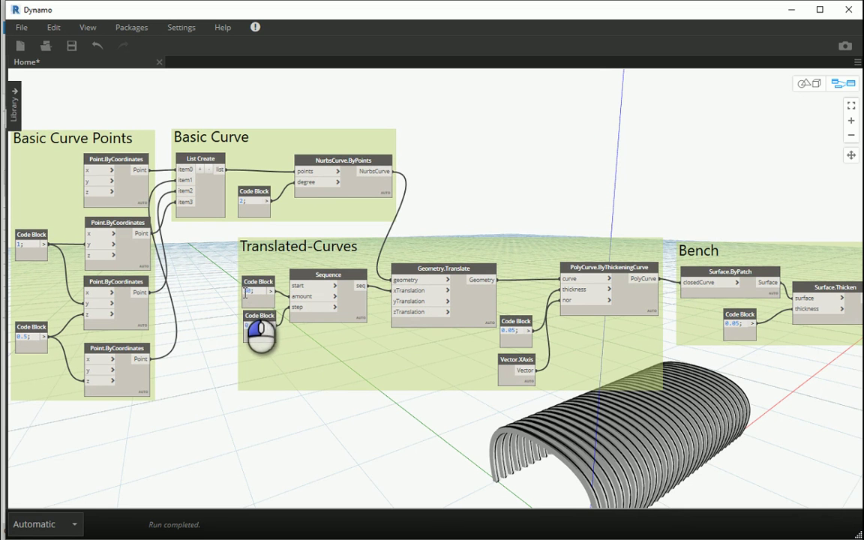
Change the Sequence amount Code Block from 30 to 40 to lengthen the bench to 40 slats
text(4)
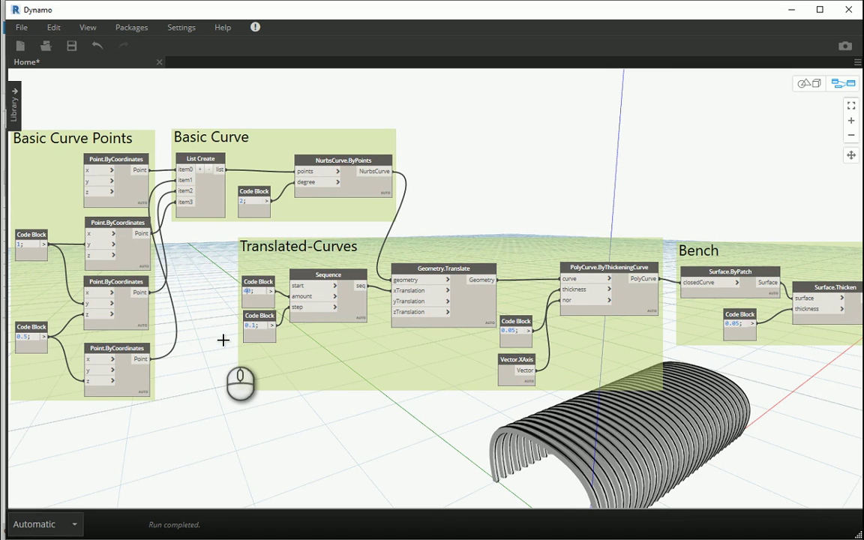
click(251, 352)
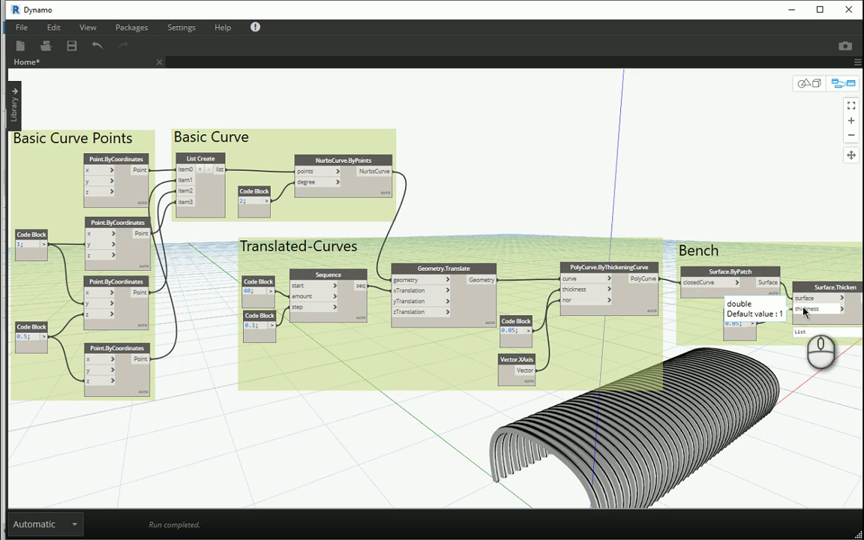
Add an ImportInstance.ByGeometries node from a library search for 'import'
scroll(473, 170, down, 2)
scroll(781, 281, up, 4)
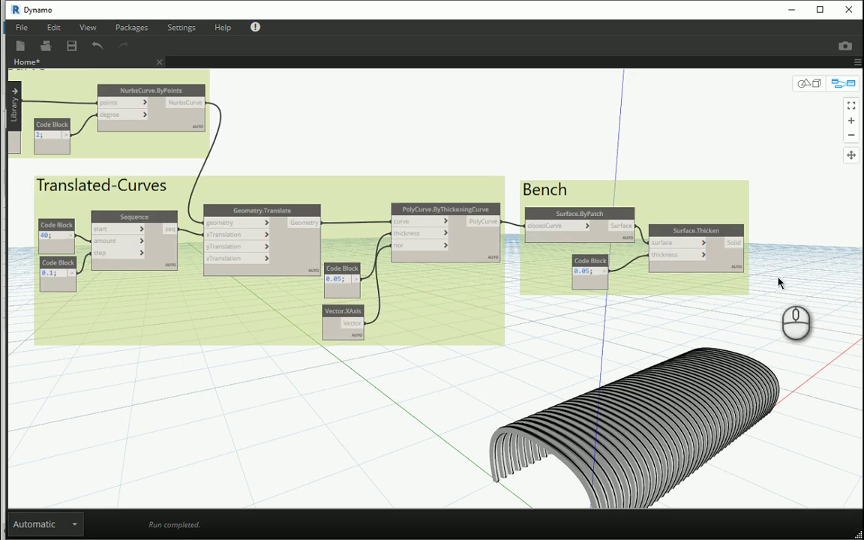
middle_drag(754, 258, 733, 263)
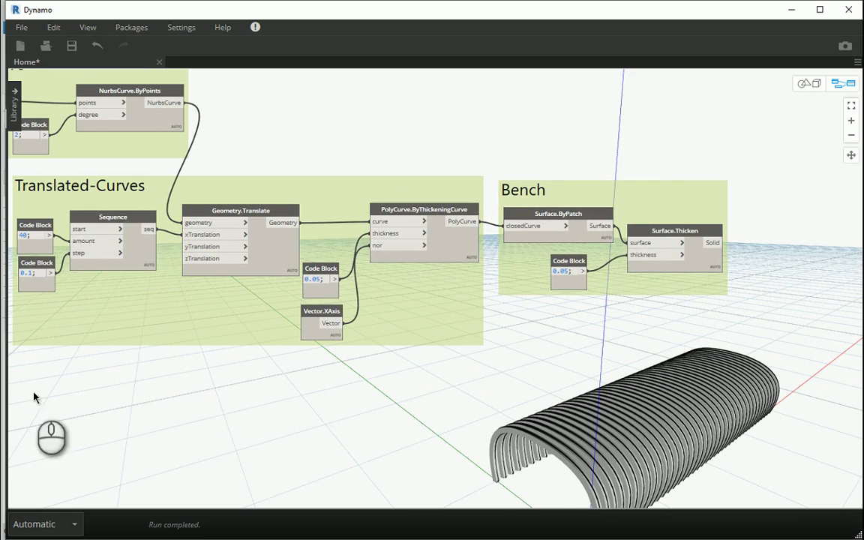
click(8, 388)
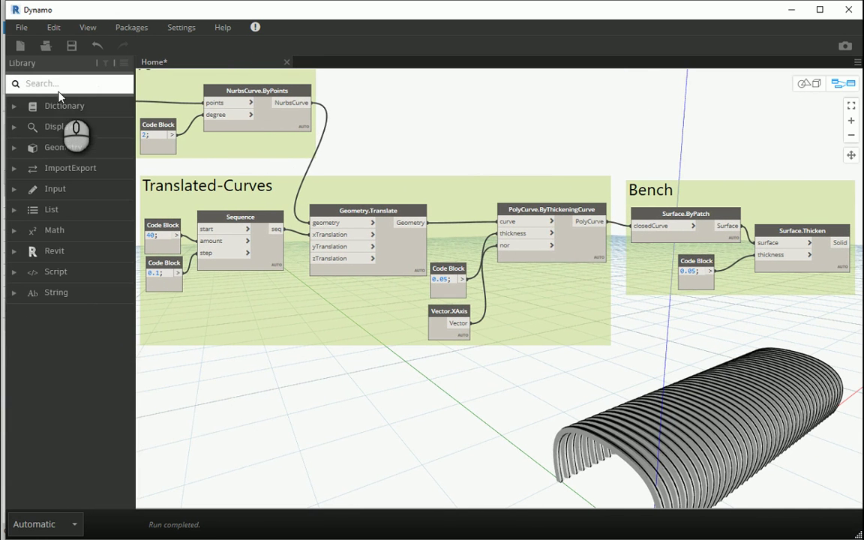
click(62, 84)
text(impor)
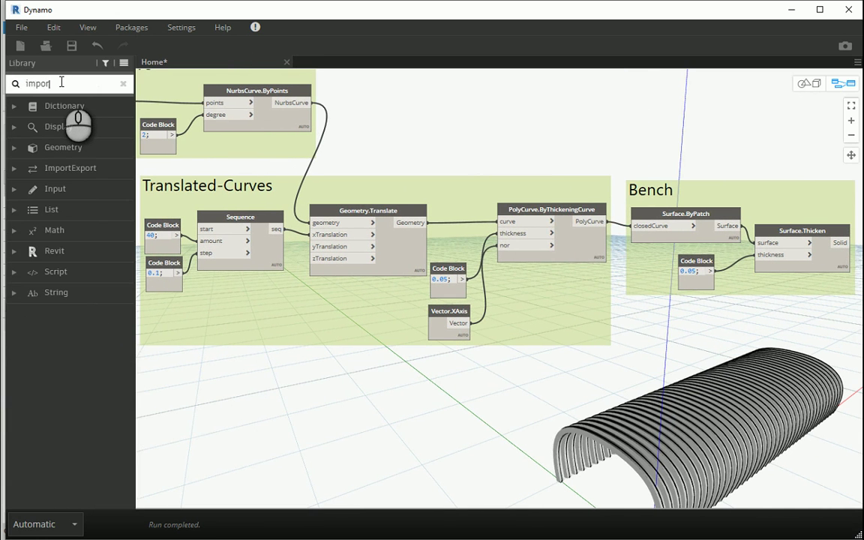
text(t)
mouse_move(53, 344)
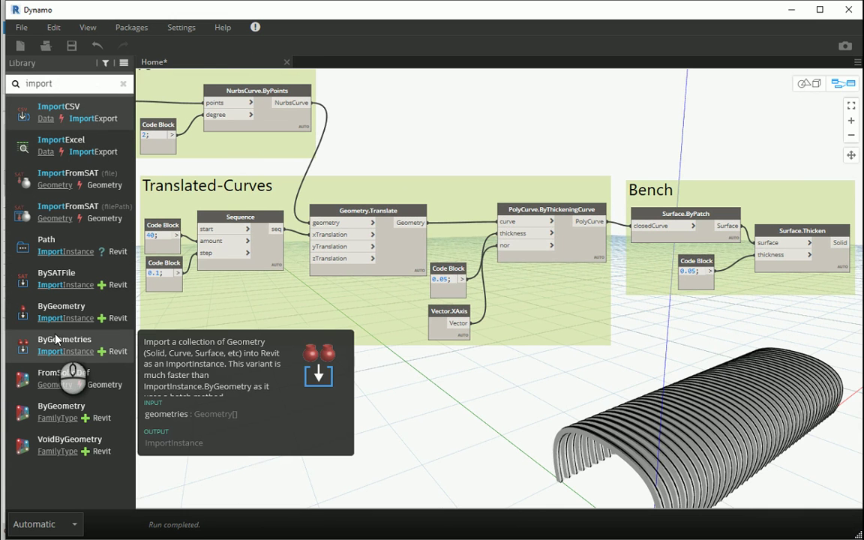
click(52, 344)
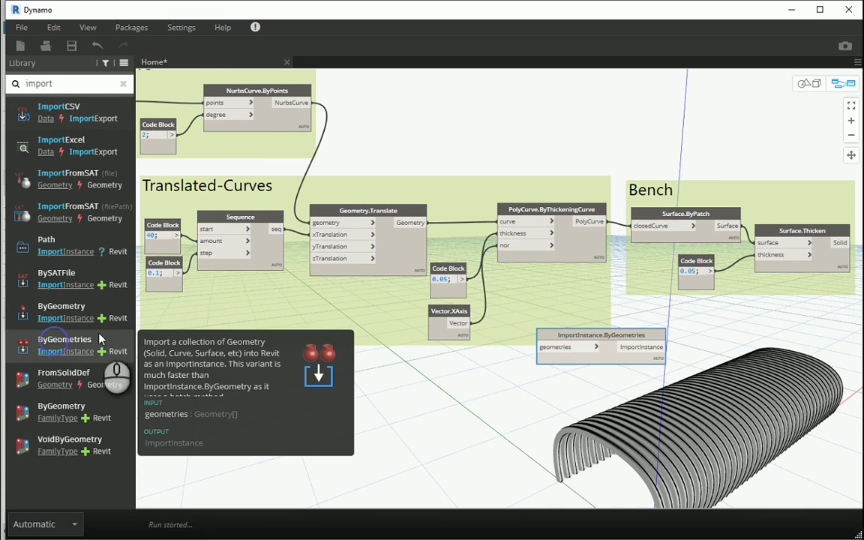
Wire Surface.Thicken's Solid output into the node's geometries input and set the run mode to Manual
scroll(206, 266, down, 3)
scroll(663, 283, up, 4)
drag(401, 341, 768, 227)
click(643, 231)
click(687, 231)
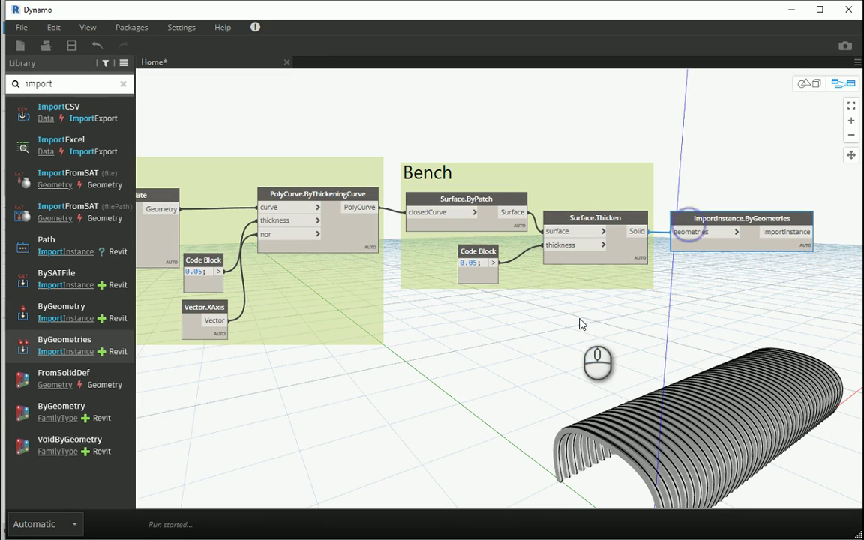
click(578, 314)
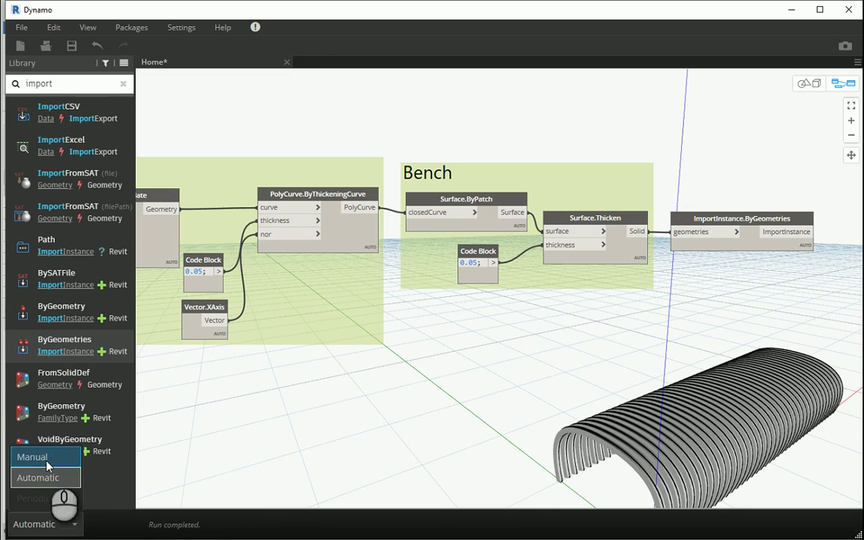
click(41, 459)
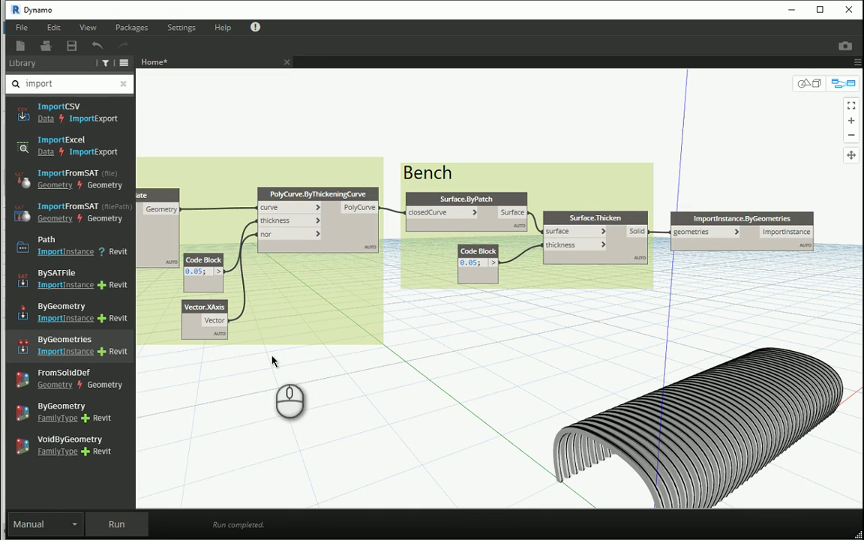
Minimize Dynamo and view the imported ribbed bench in Revit's default {3D} view
click(785, 10)
scroll(328, 314, up, 5)
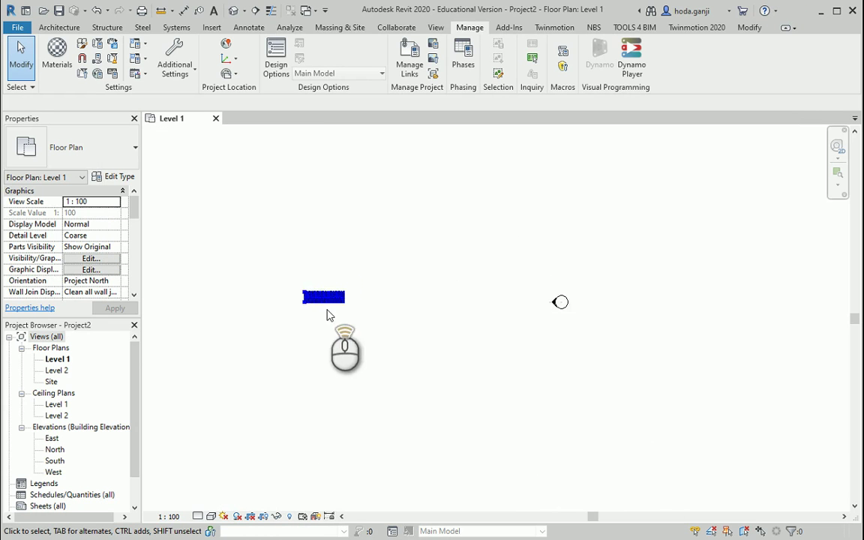
click(234, 11)
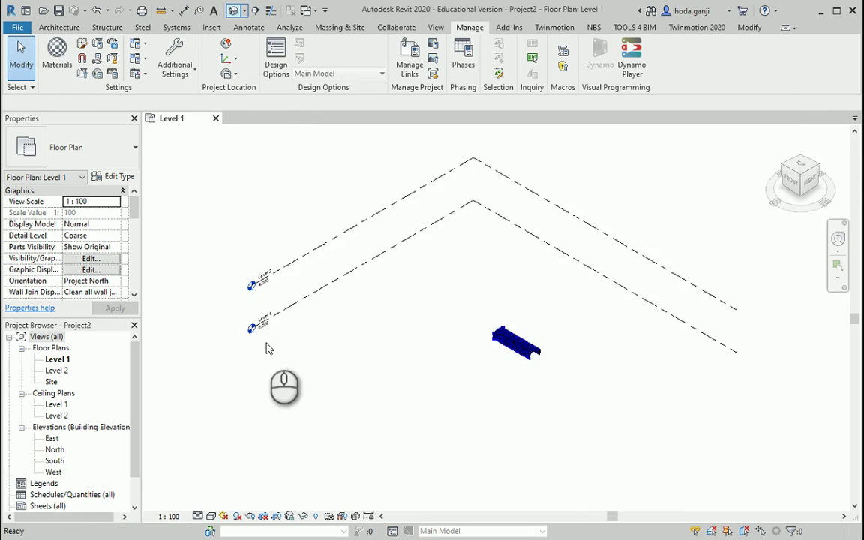
shift+middle_drag(267, 347, 514, 360)
scroll(515, 360, up, 5)
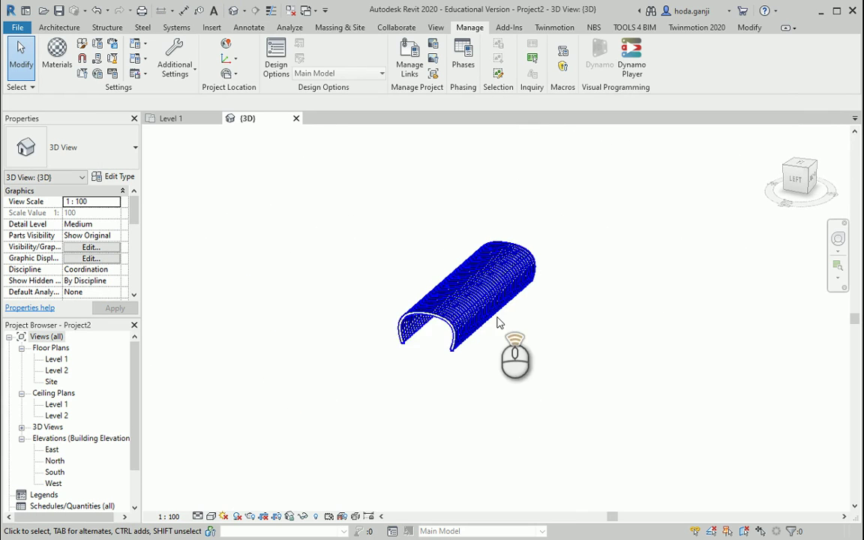
click(473, 355)
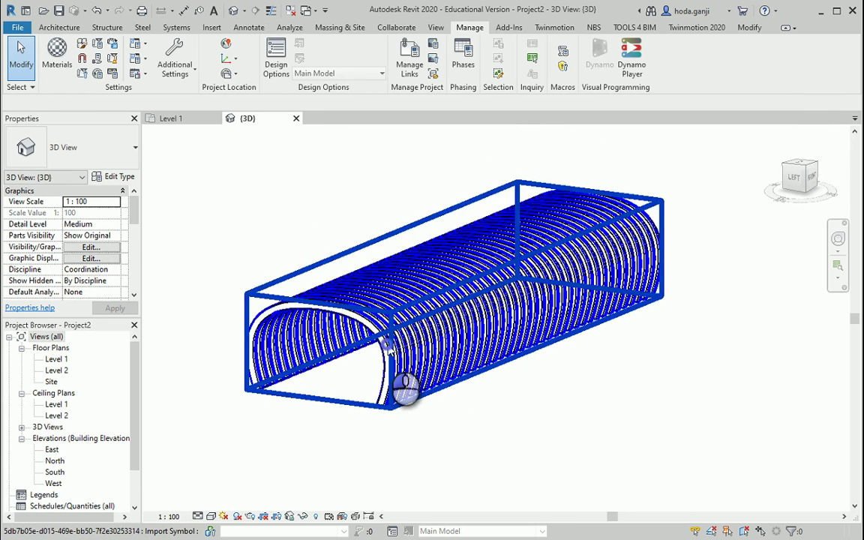
click(504, 375)
scroll(574, 328, up, 2)
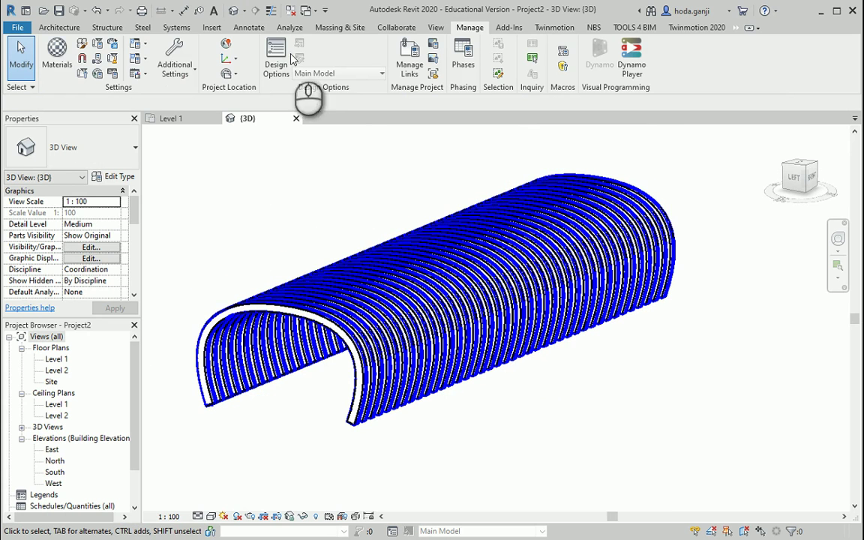
In Object Styles' Imported Objects tab, open the Material Browser for layer 0's material
click(82, 43)
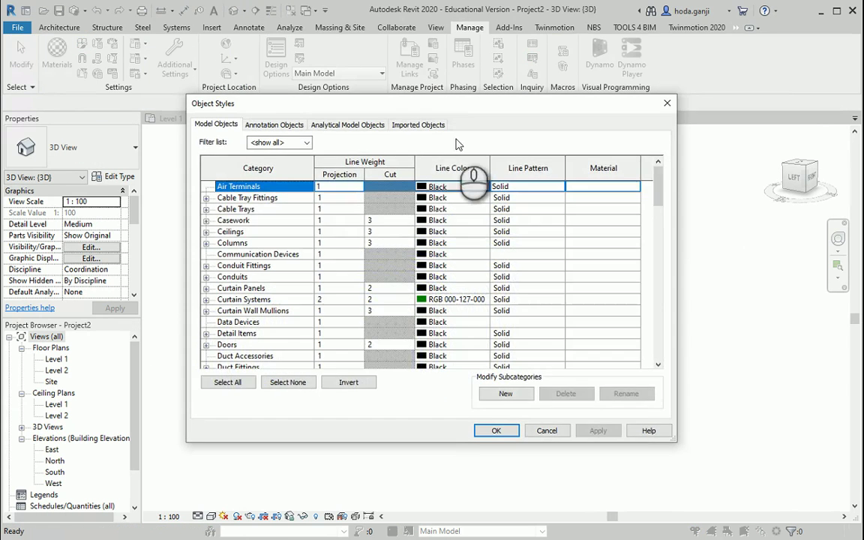
click(431, 128)
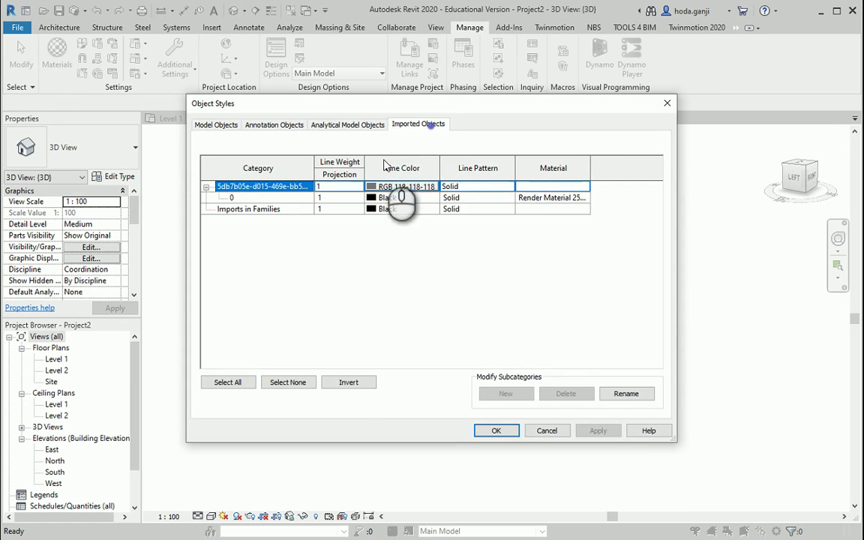
click(580, 198)
click(586, 198)
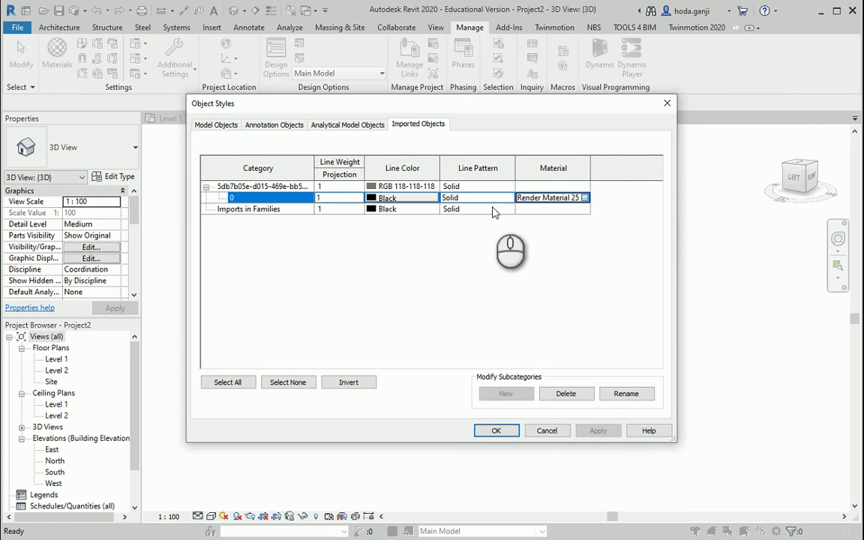
scroll(335, 300, down, 5)
scroll(334, 315, down, 3)
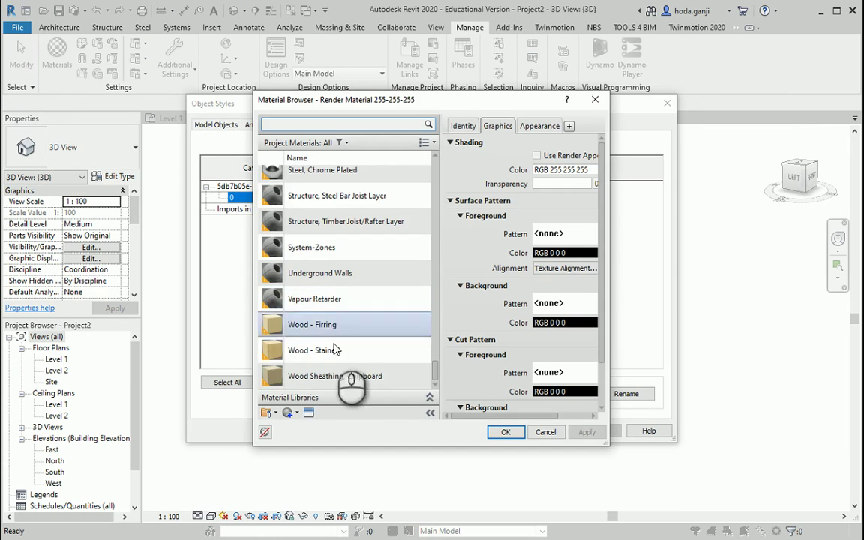